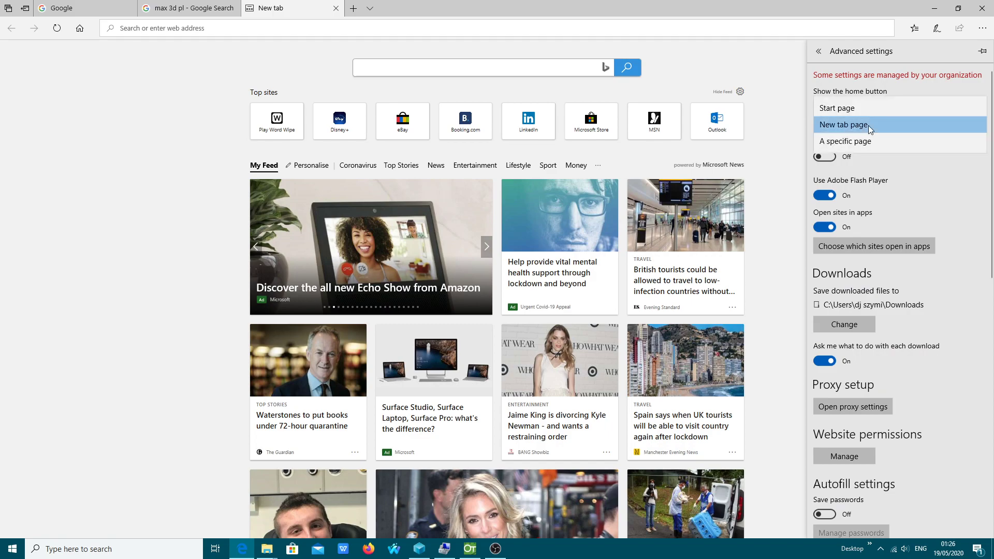
- Set the home button to open a specific page and save google.pl as its address
left_click(864, 143)
left_click(857, 145)
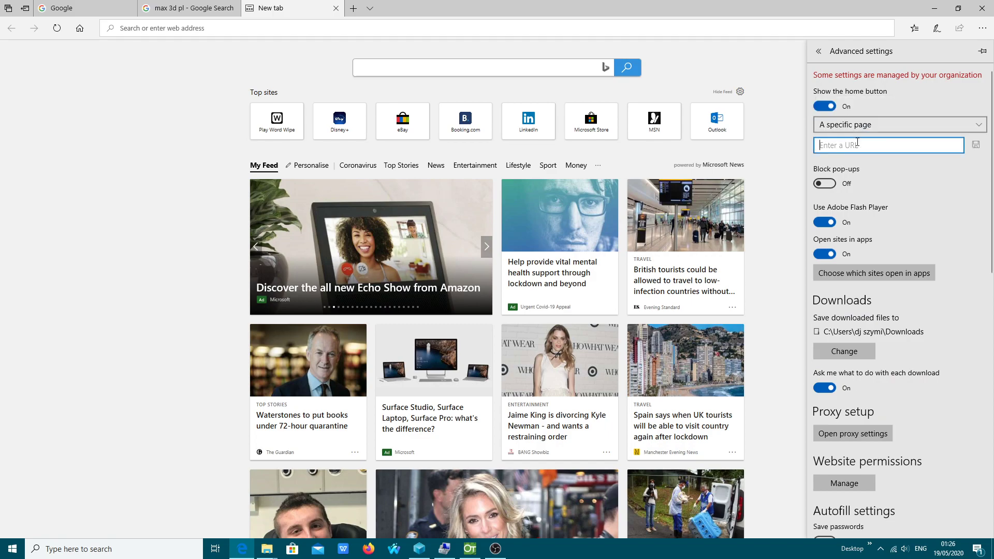
type("googl")
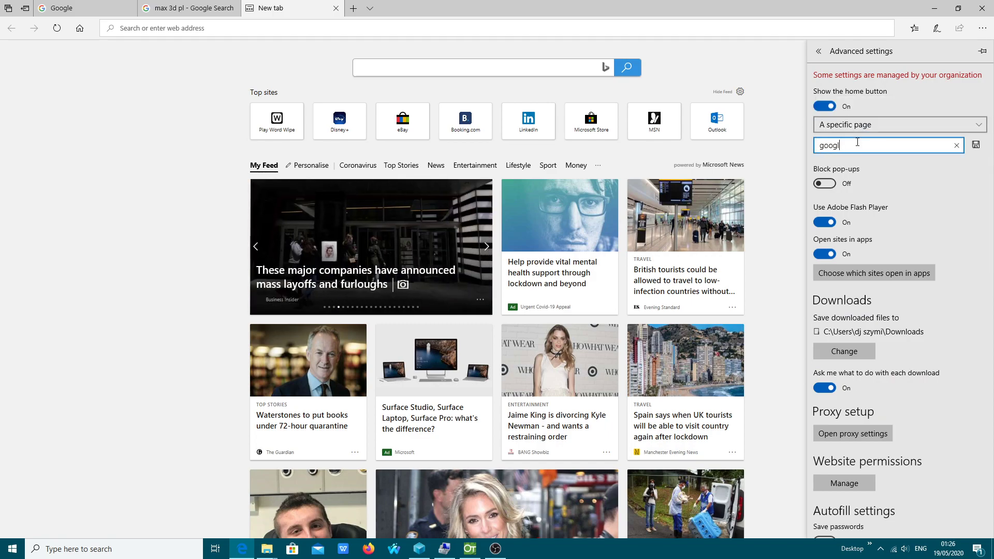
type("e.pl")
key("Return")
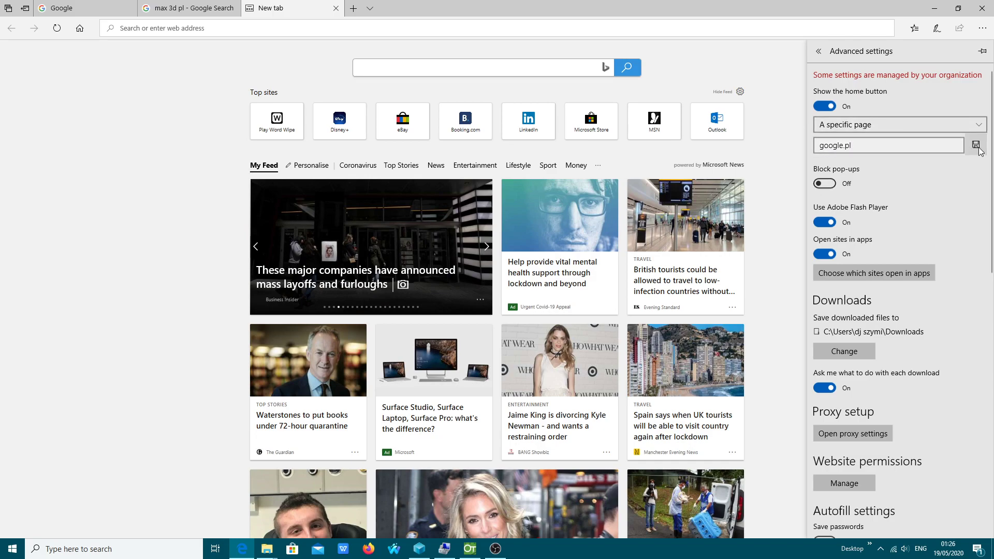
scroll(899, 399, "down", 15)
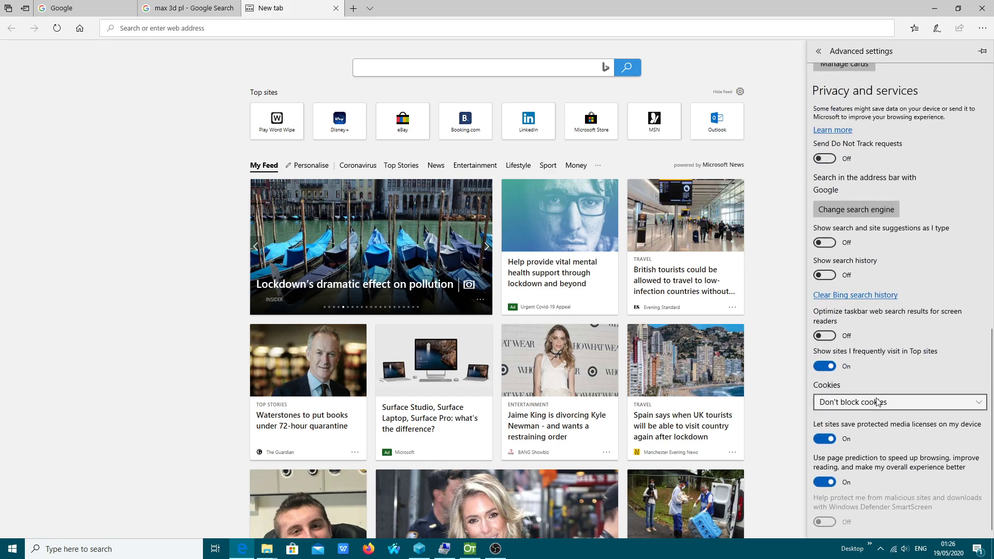
left_click(849, 212)
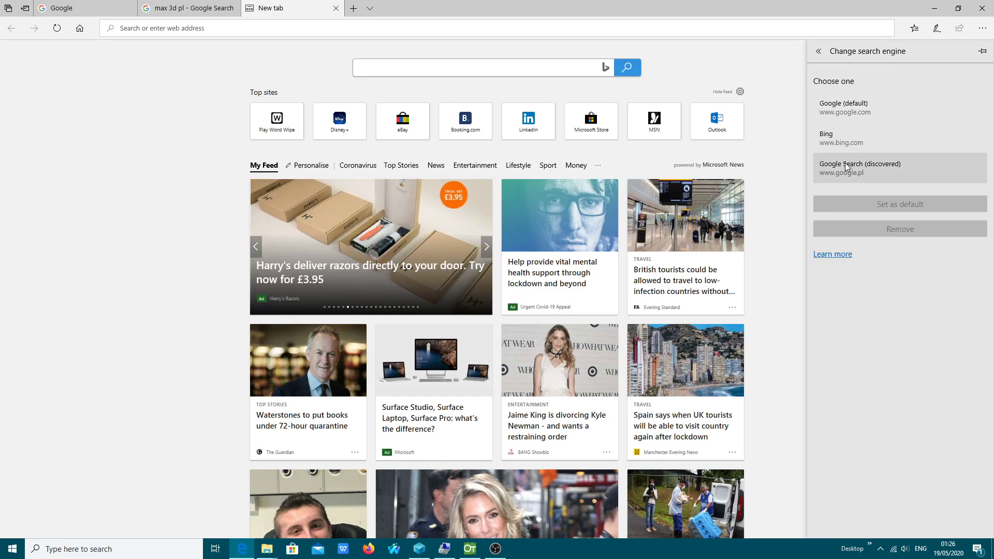
left_click(840, 171)
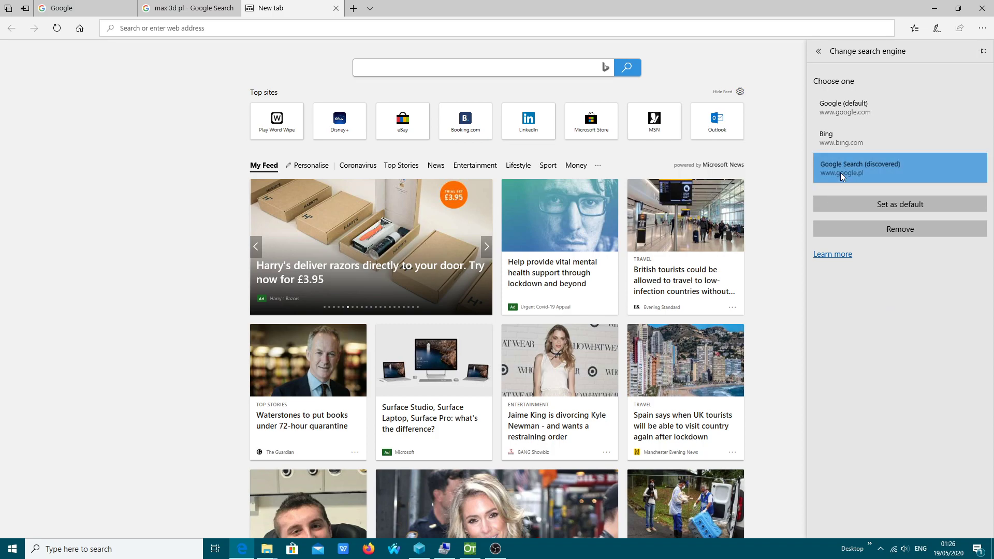
left_click(891, 206)
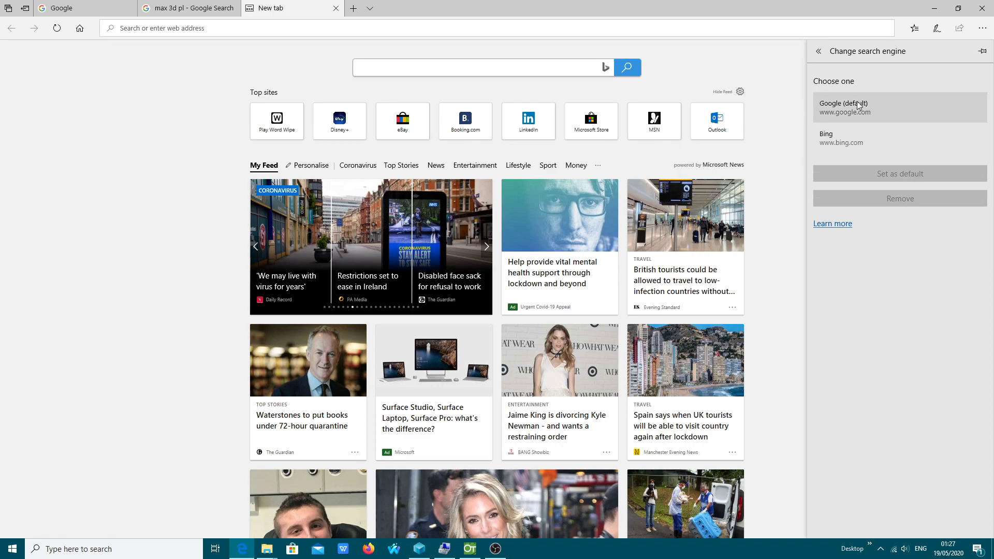
left_click(857, 135)
left_click(900, 174)
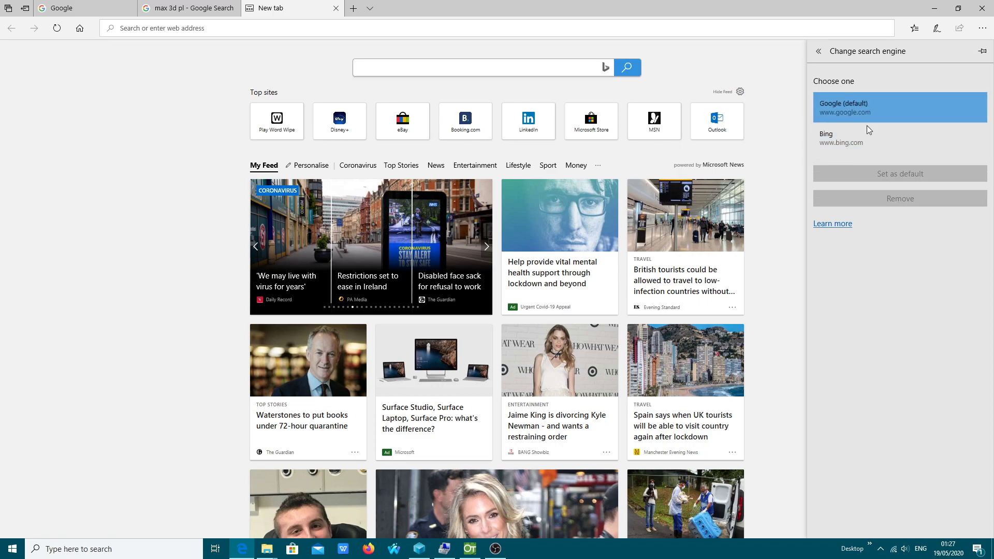
- Find gpedit.msc with the Windows search and launch the Local Group Policy Editor
left_click(128, 551)
type("g")
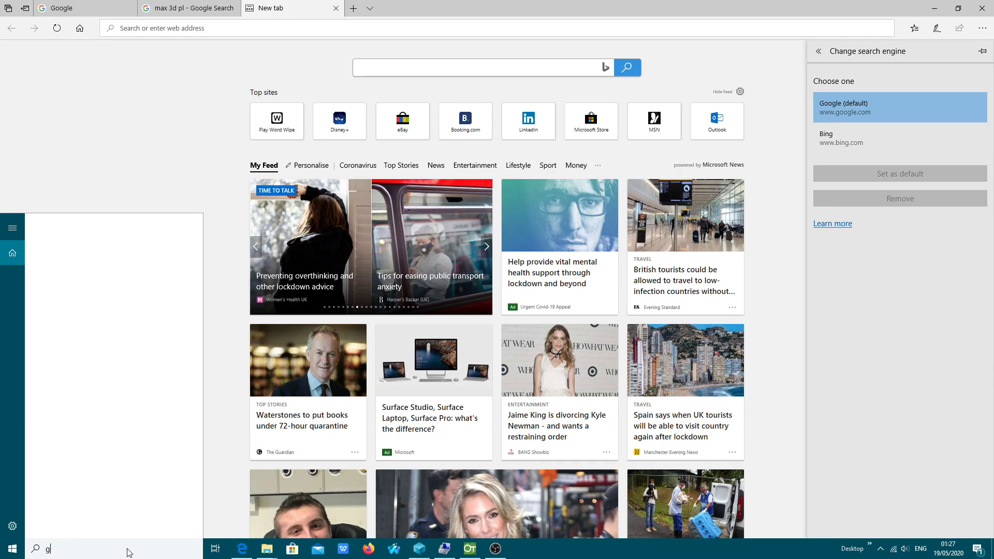
type("pedit")
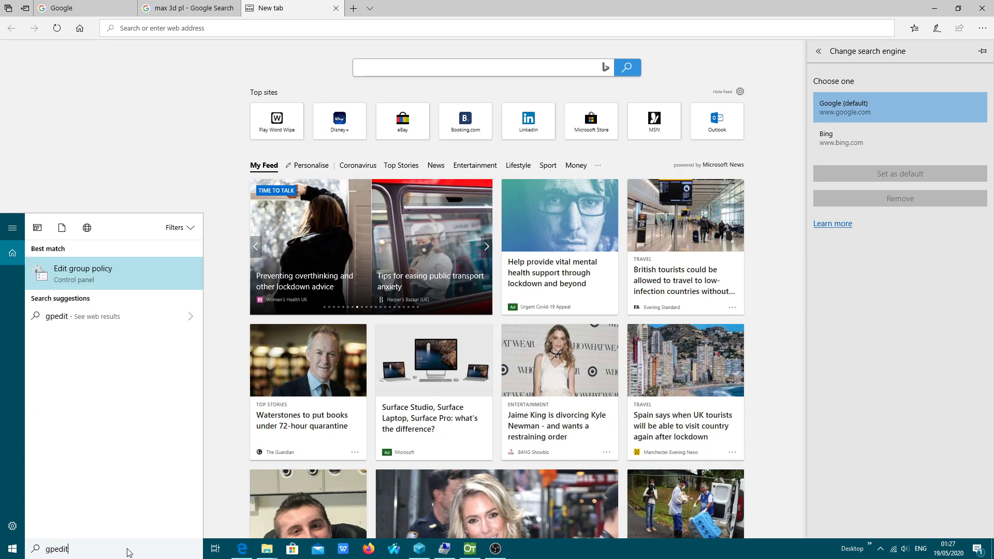
type(".msc")
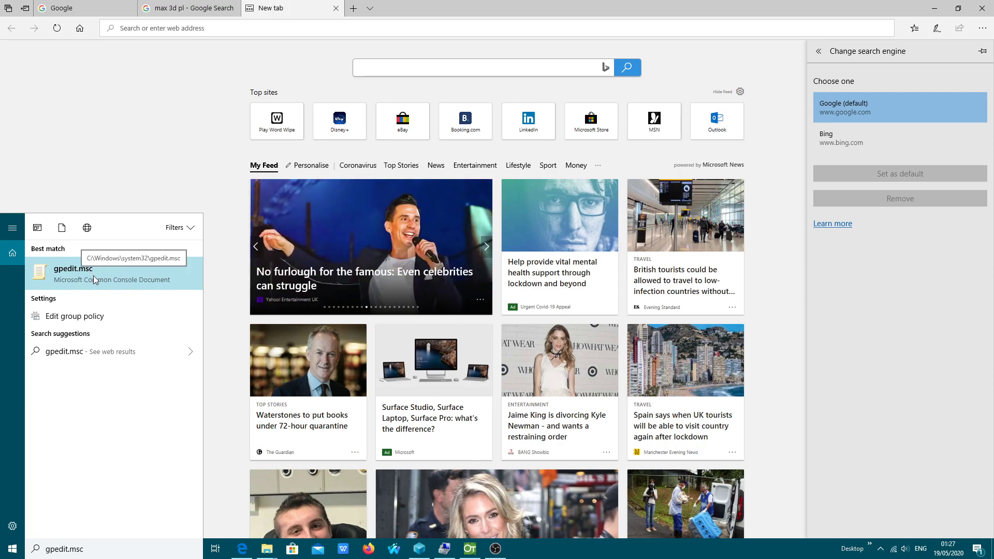
left_click(69, 276)
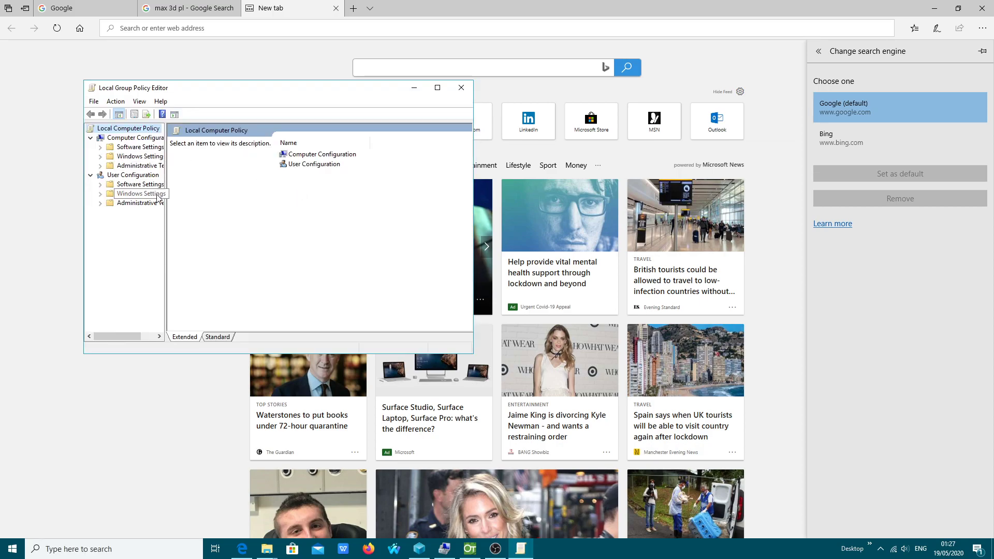
- Open the Microsoft Edge policies in Computer Configuration > Administrative Templates > Windows Components, enlarge the window and sort them by setting name
left_click_drag(165, 213, 222, 213)
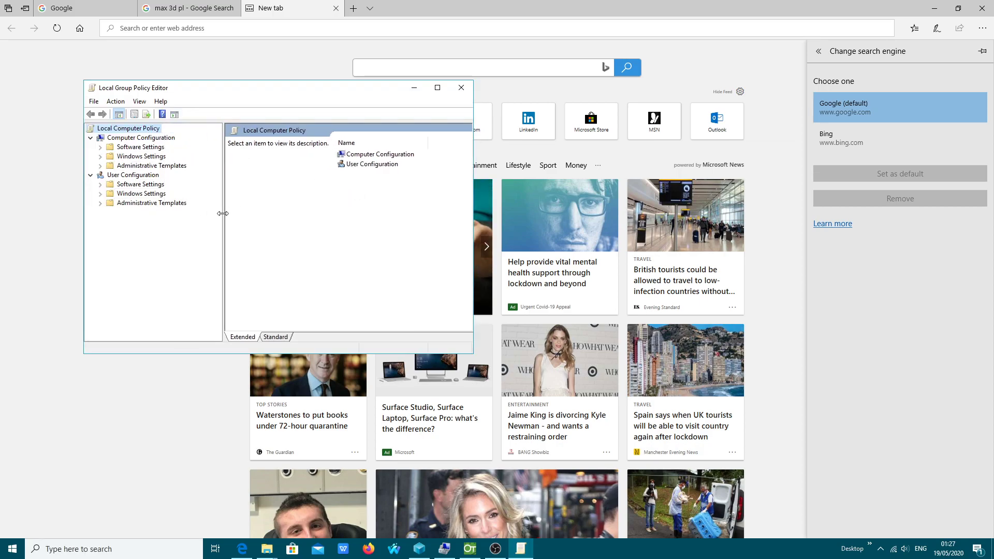
left_click(154, 165)
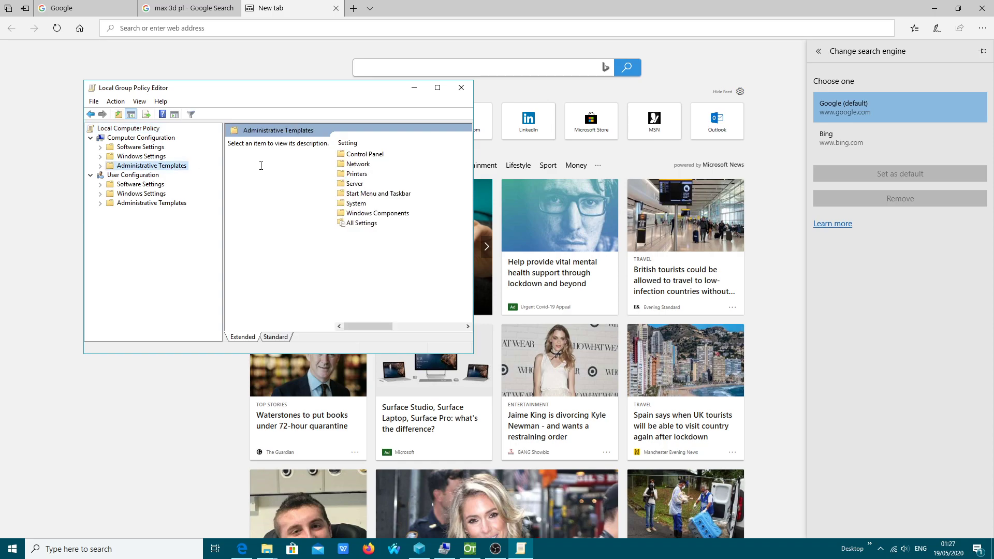
left_click(379, 213)
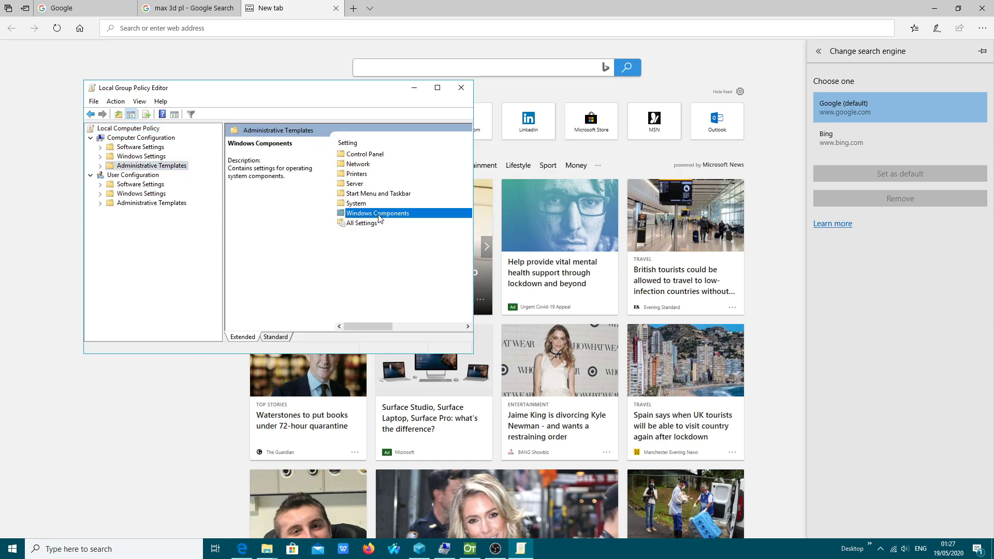
double_click(380, 213)
scroll(403, 249, "down", 10)
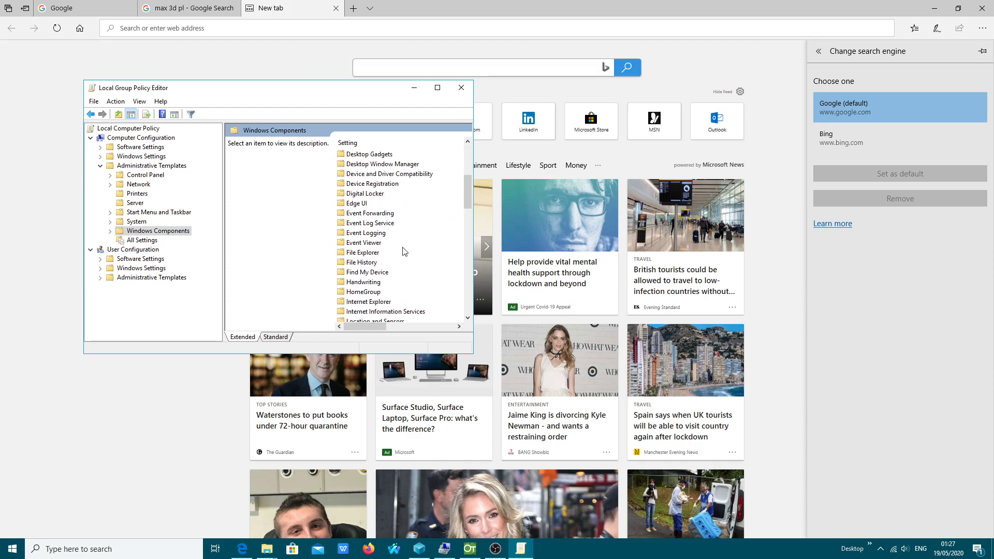
double_click(367, 232)
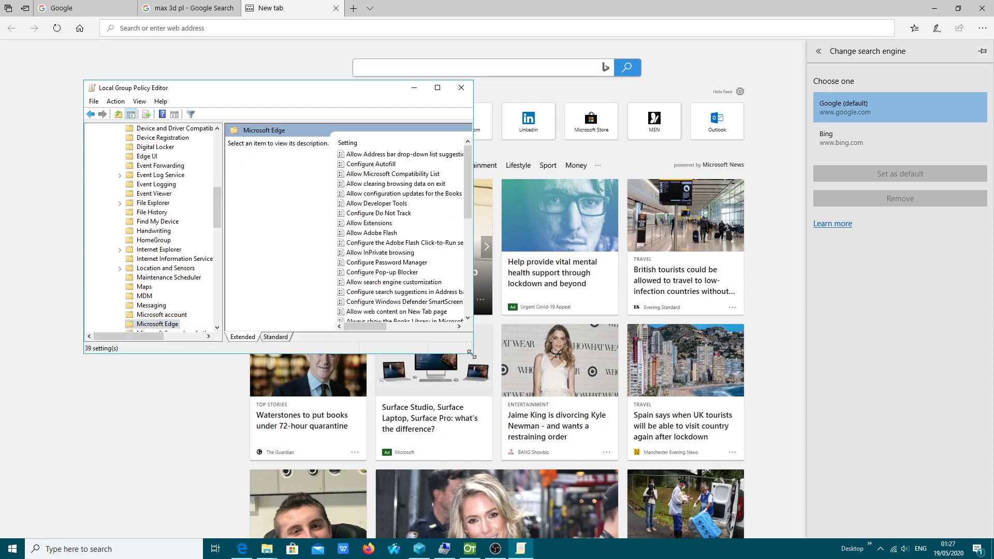
left_click_drag(473, 354, 573, 524)
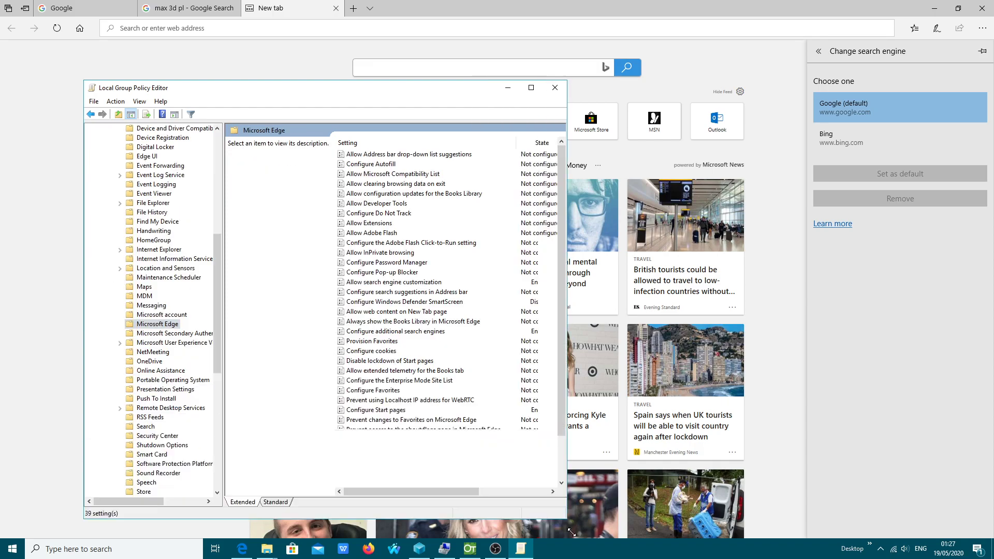
left_click(361, 144)
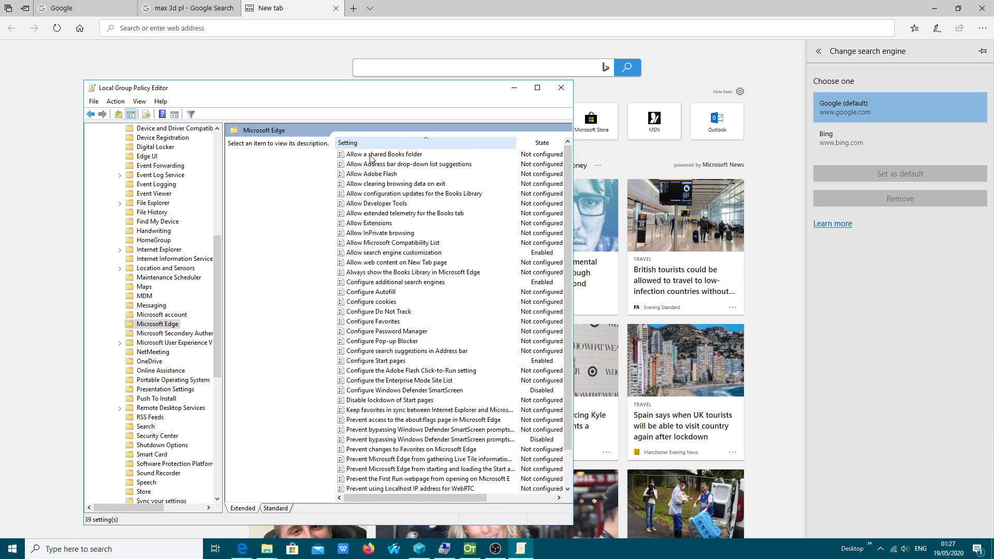
- Review the "Allow search engine customization" policy, keeping it Enabled, and close its dialog
double_click(384, 254)
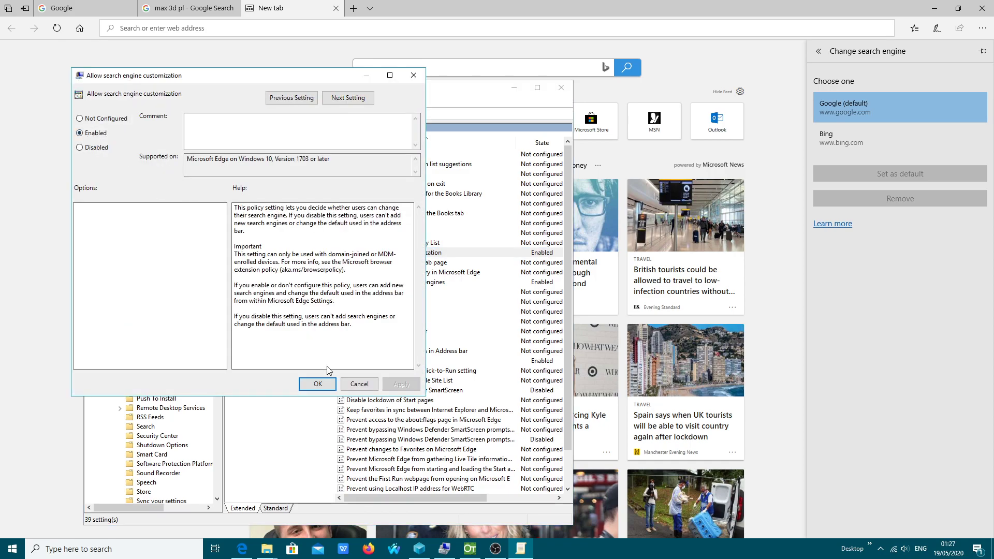
left_click(318, 384)
- Set the "Allow web content on New Tab page" policy to Disabled and apply the change
scroll(426, 308, "down", 1)
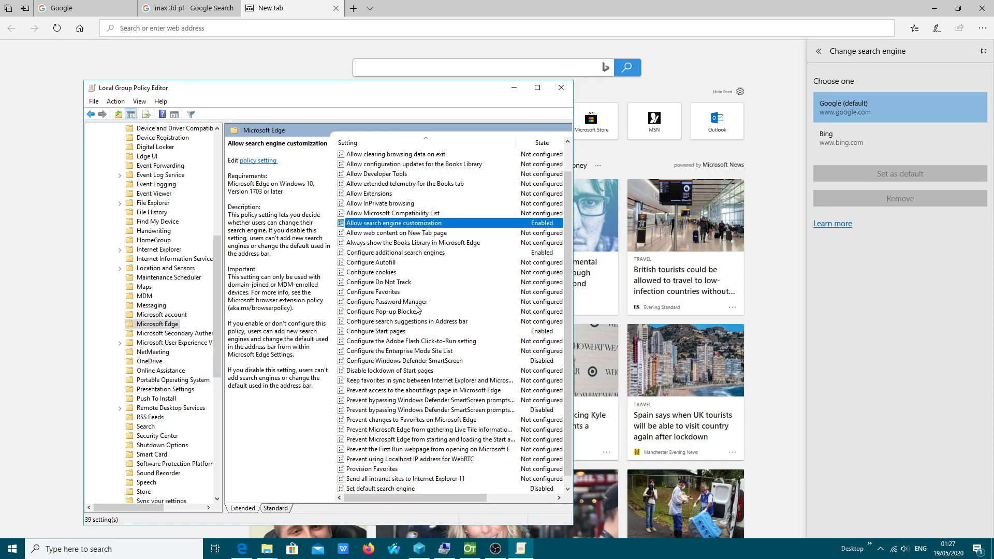
left_click(413, 235)
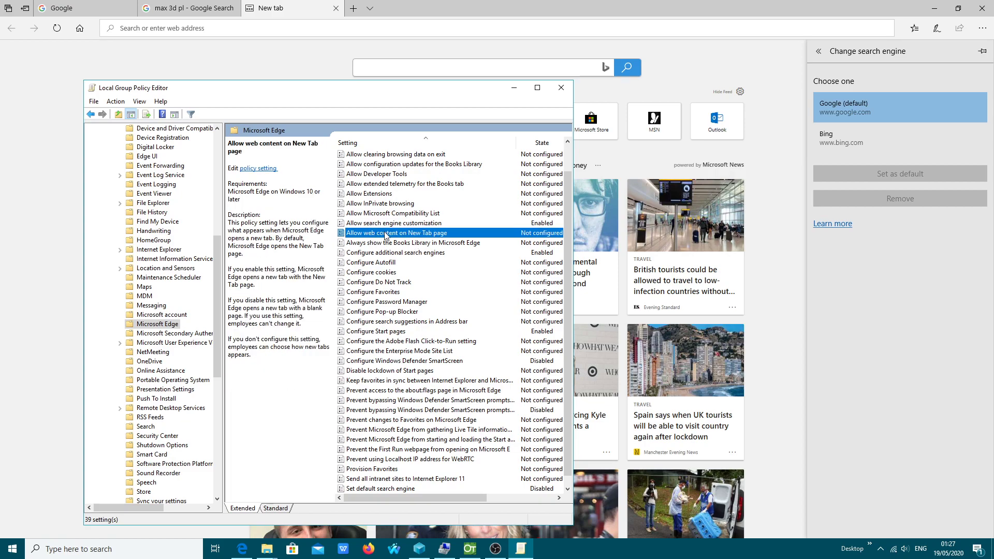
double_click(386, 234)
left_click(115, 146)
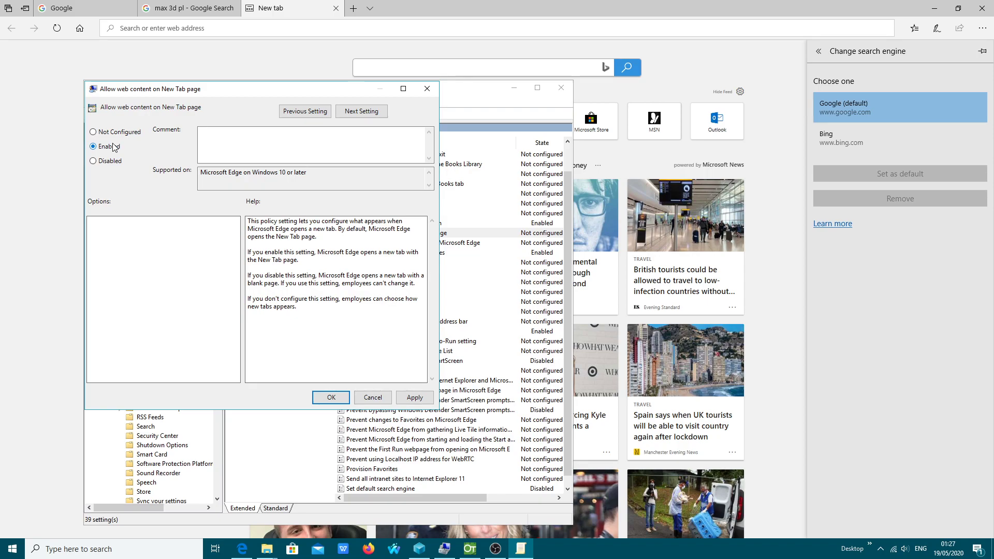
left_click(100, 161)
left_click(414, 398)
left_click(331, 397)
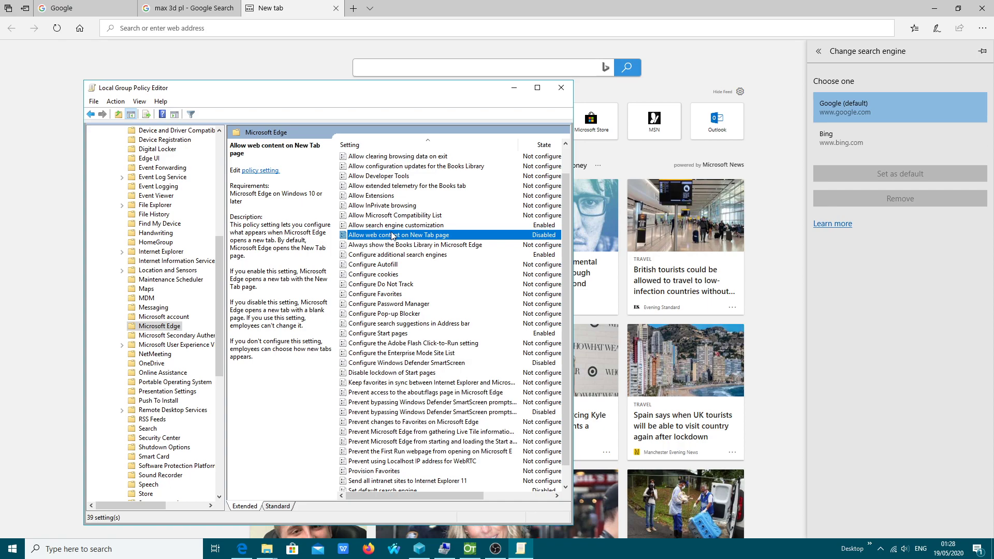
- Switch to Microsoft Edge and test the new tab and home pages by reopening a new tab and going home each time
left_click(295, 8)
left_click(335, 9)
left_click(250, 9)
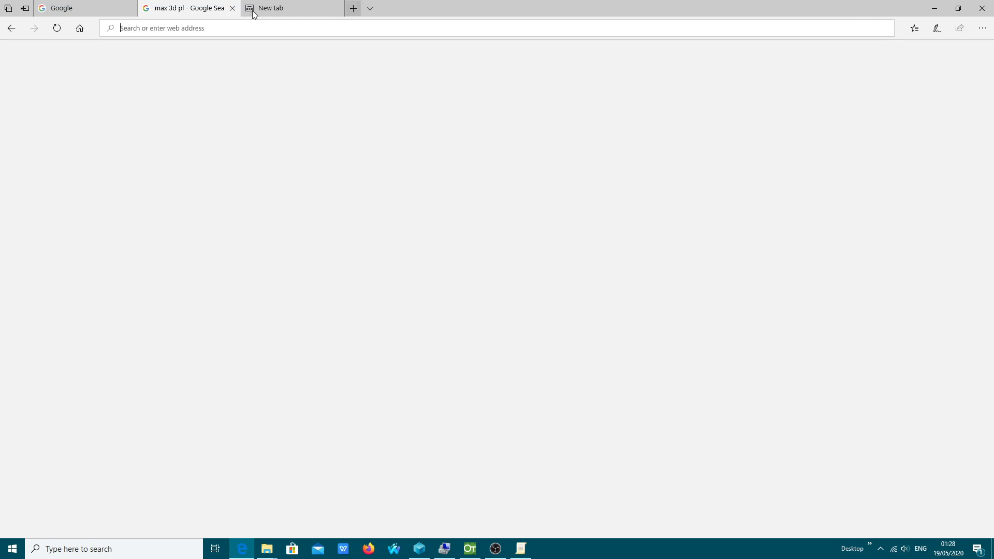
left_click(81, 29)
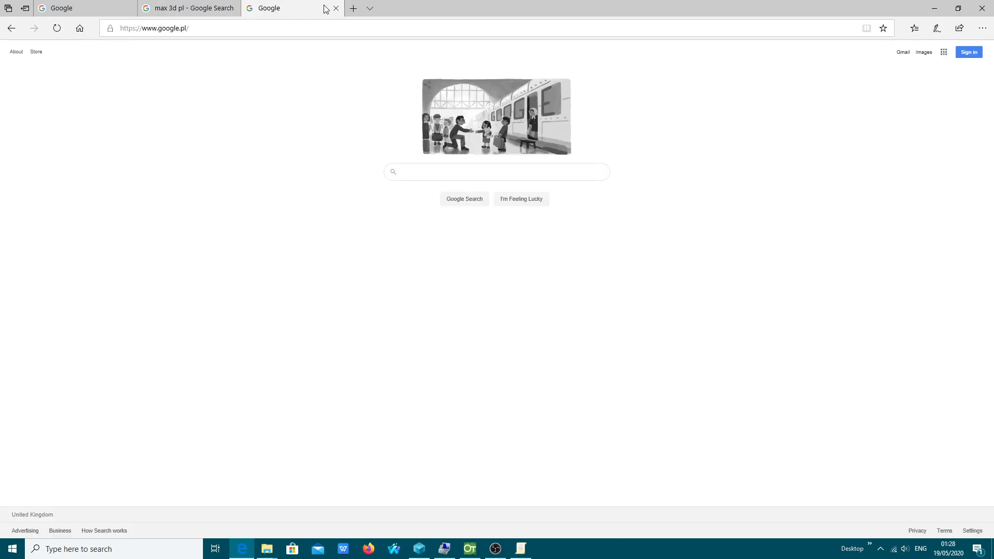
left_click(336, 9)
left_click(254, 12)
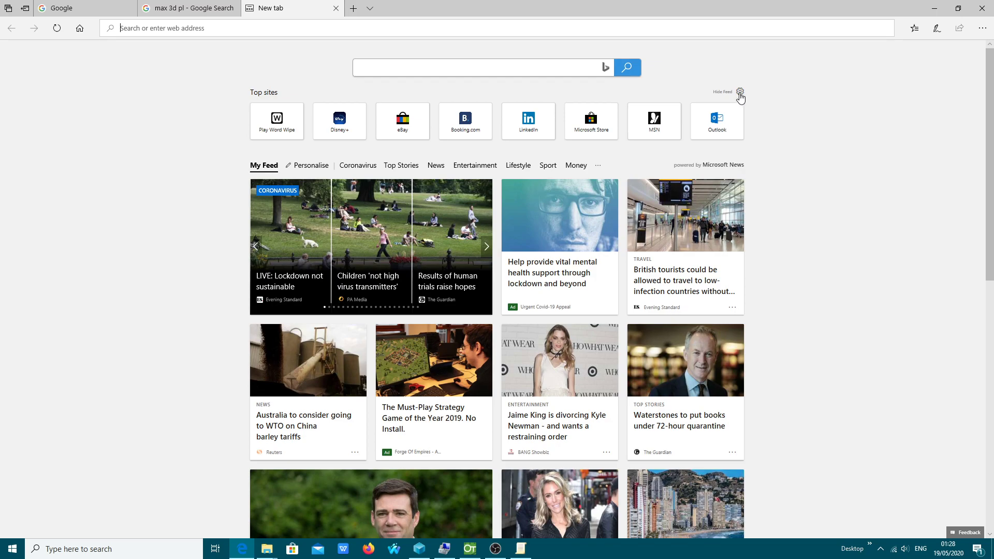
left_click(83, 31)
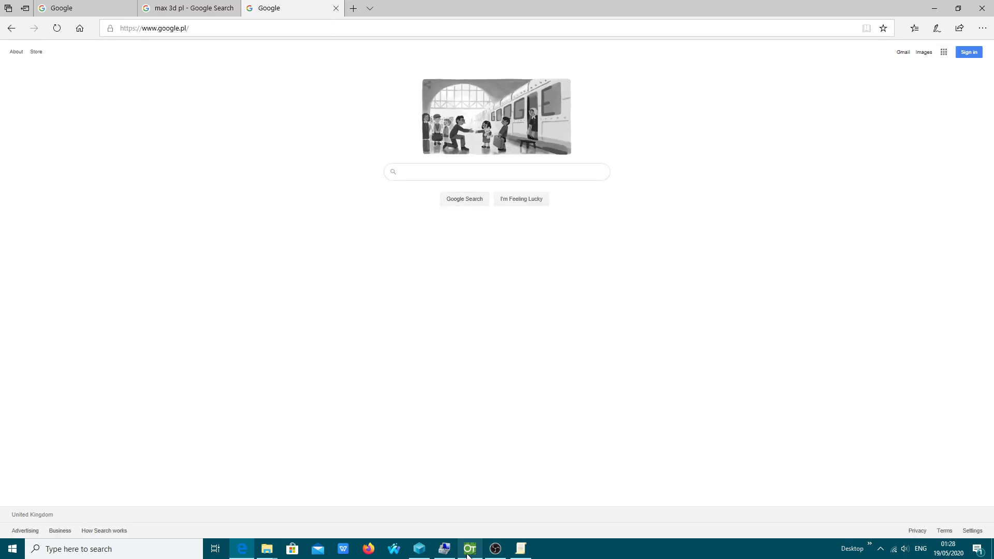
- Return to the Local Group Policy Editor, set the "Configure Start pages" policy to Disabled, apply it and close its dialog
left_click(521, 549)
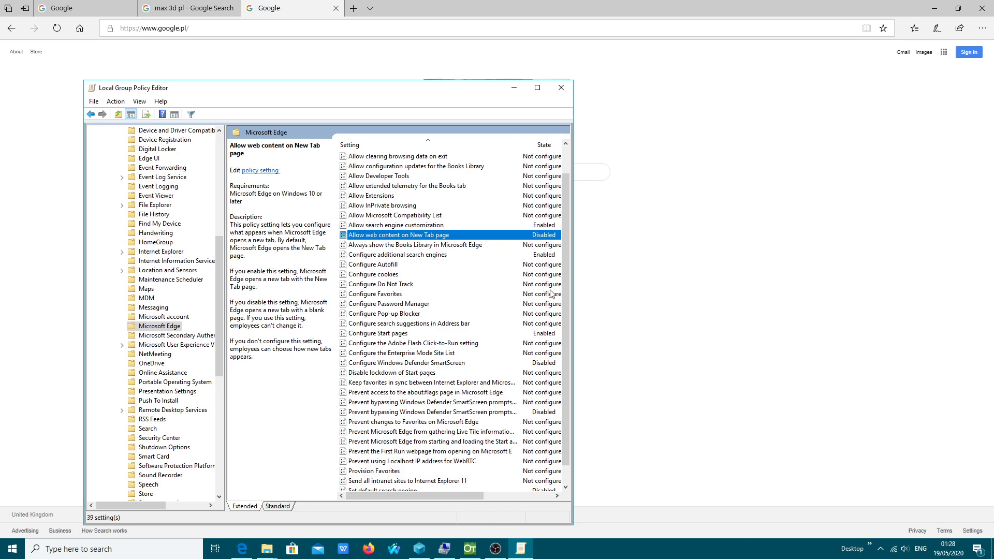
left_click_drag(573, 284, 728, 283)
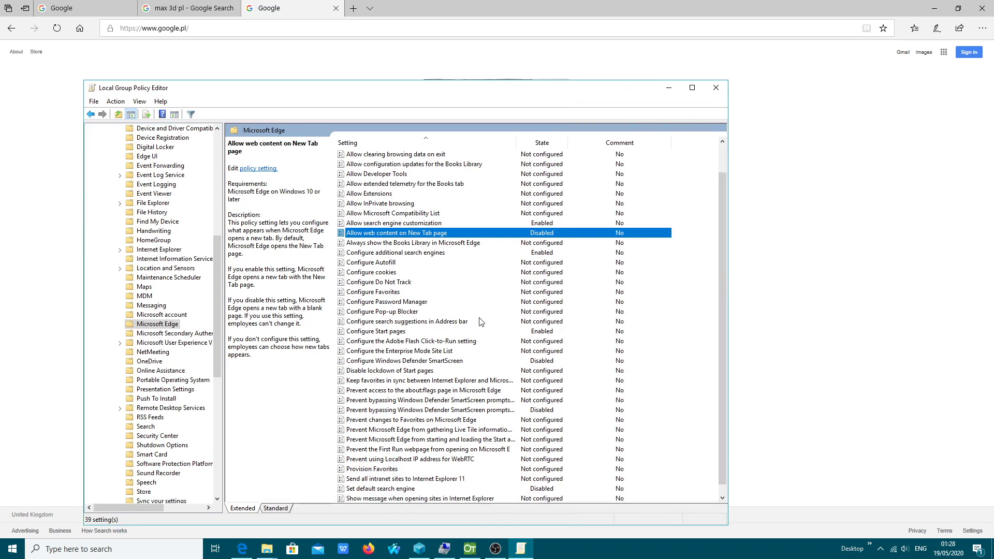
scroll(472, 326, "down", 1)
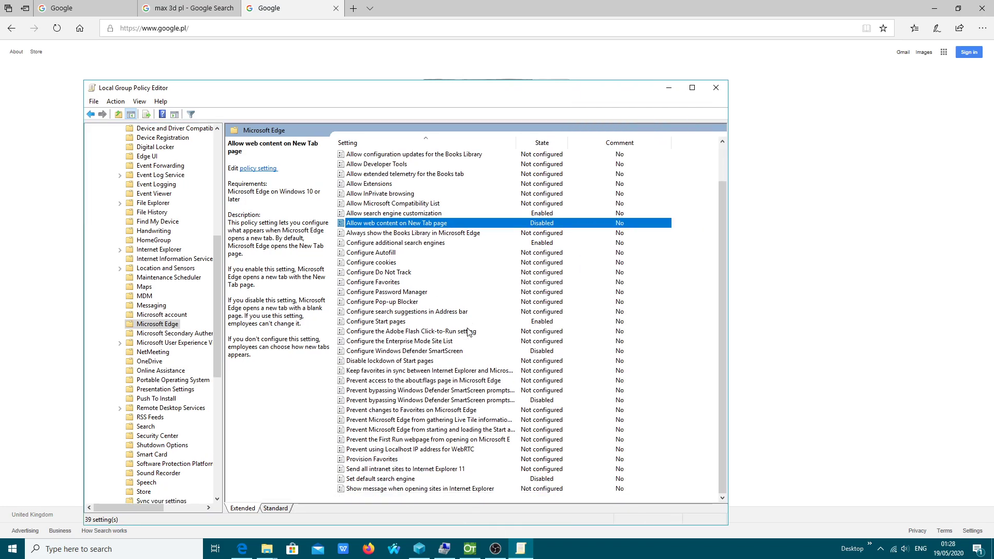
double_click(392, 324)
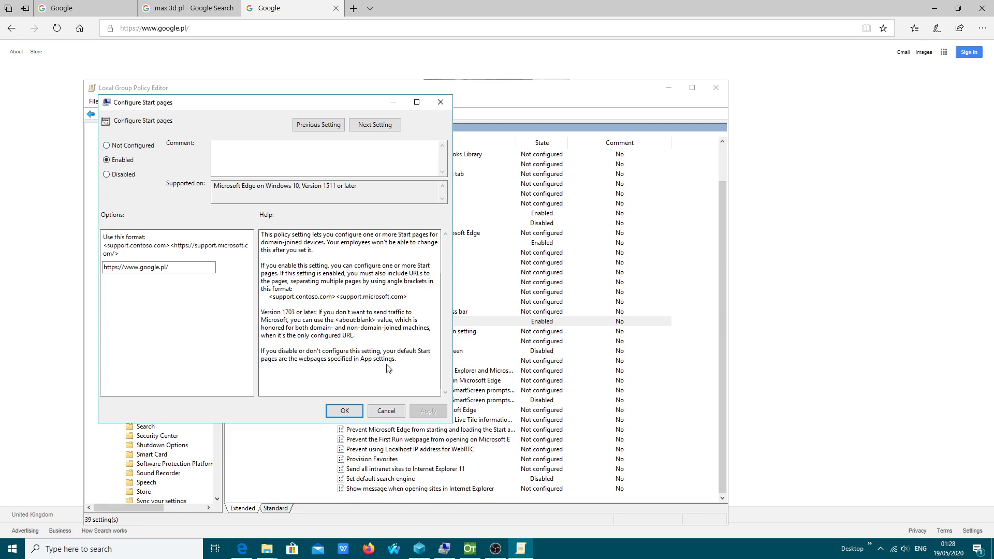
left_click(108, 177)
left_click(428, 411)
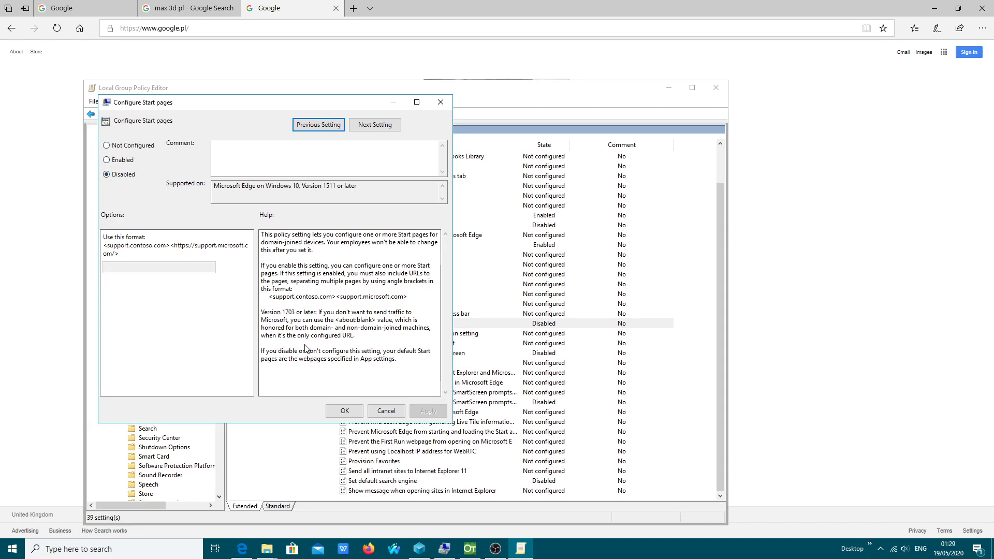
left_click(345, 412)
- Open another new tab in Microsoft Edge and check the content of its page
left_click(349, 9)
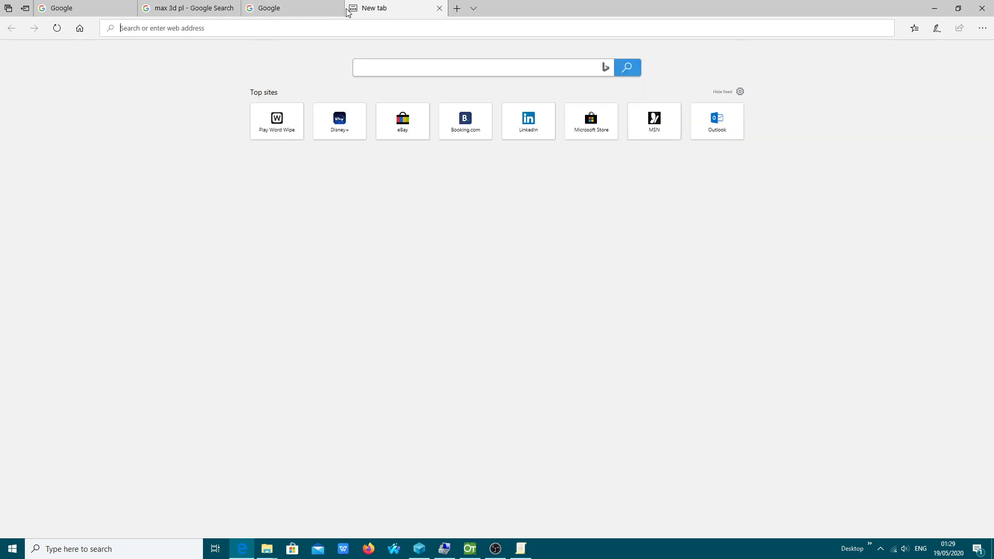
scroll(451, 282, "down", 4)
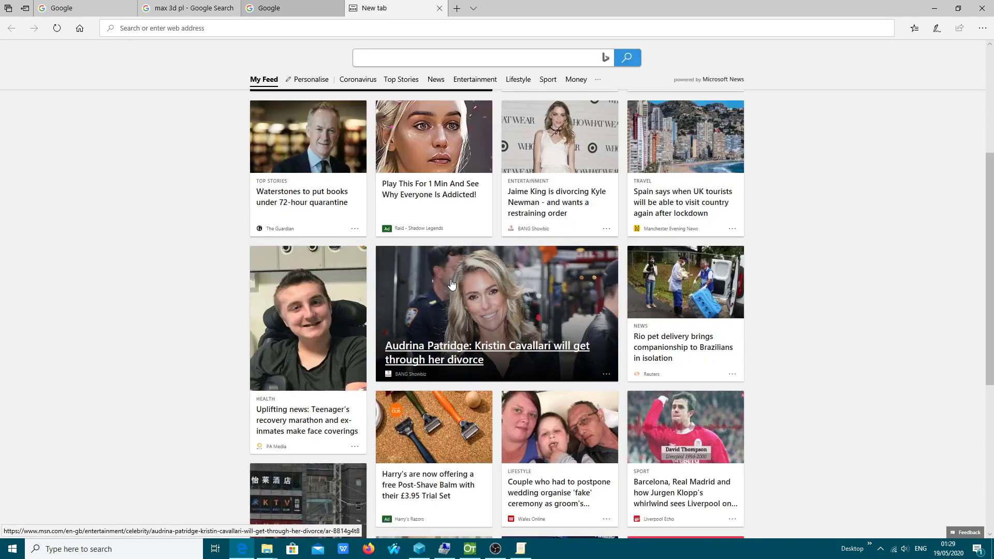
left_click(520, 549)
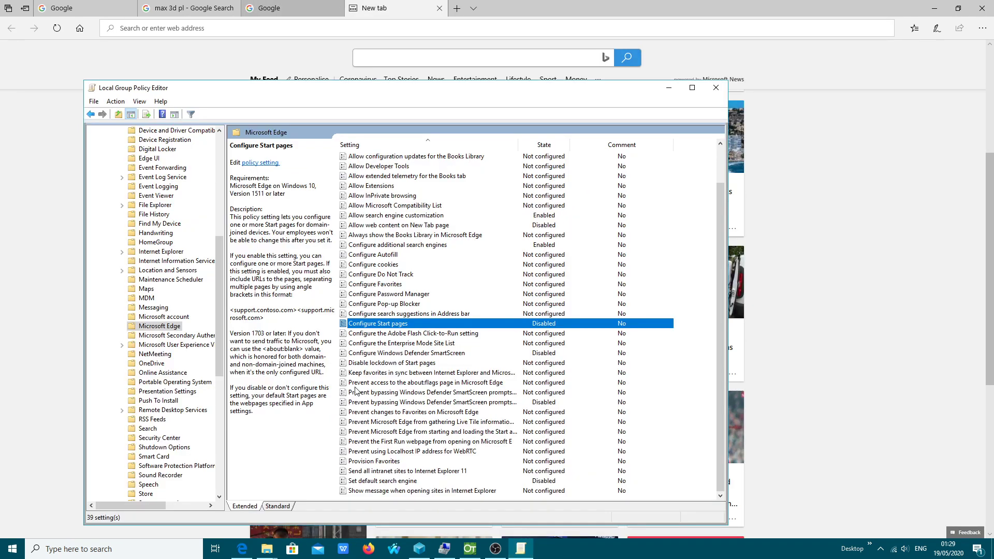
double_click(400, 325)
left_click(137, 175)
right_click(202, 283)
left_click(226, 327)
left_click(437, 427)
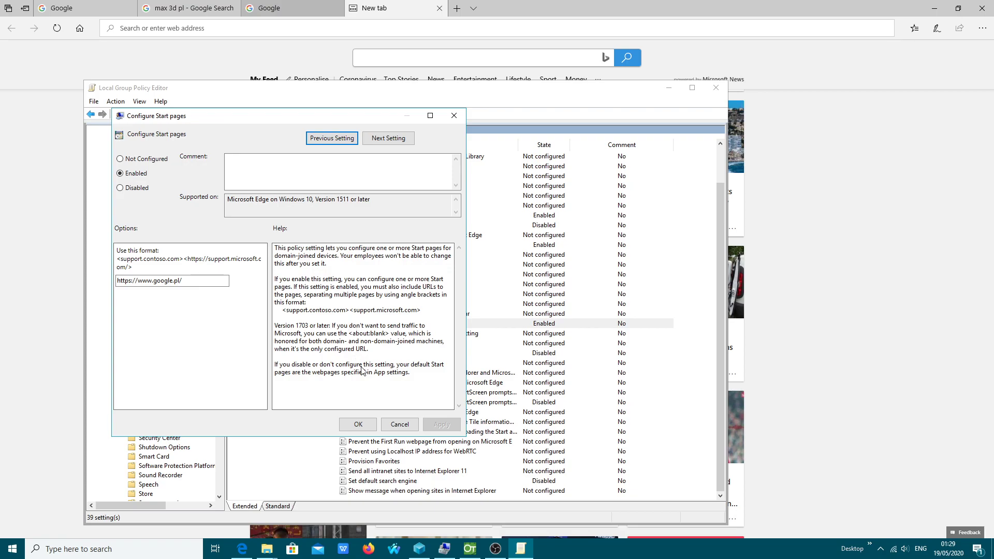
left_click(358, 424)
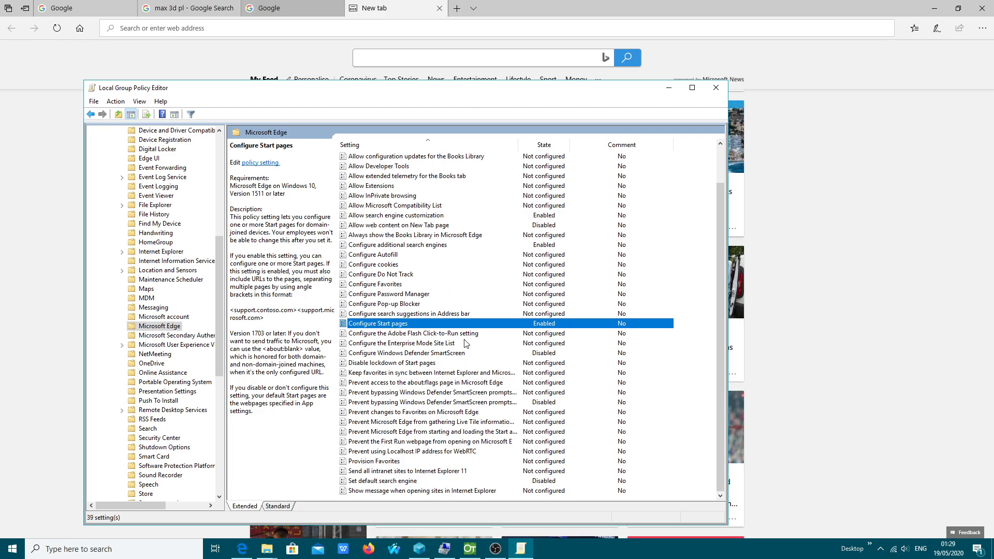
- Check the "Disable lockdown of Start pages" policy without changing it, then widen the editor window and Setting column to fit the full policy names
double_click(411, 367)
left_click(414, 439)
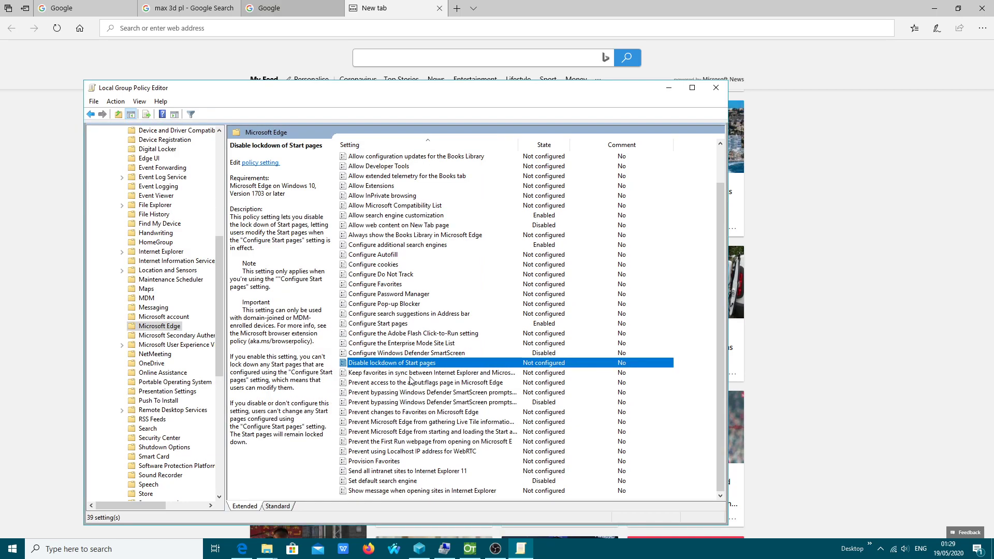
left_click(456, 433)
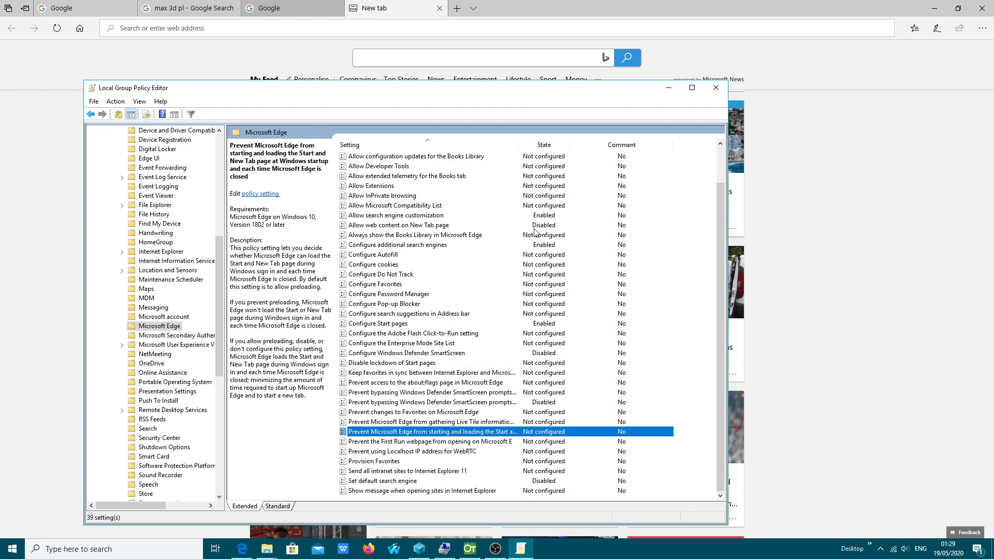
left_click_drag(518, 144, 663, 142)
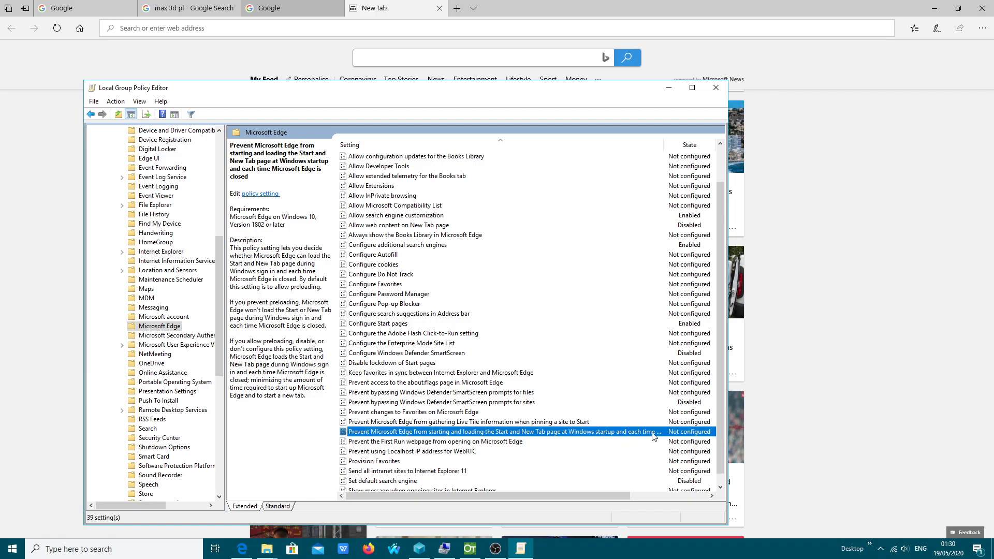
left_click_drag(729, 421, 852, 420)
left_click_drag(669, 143, 771, 143)
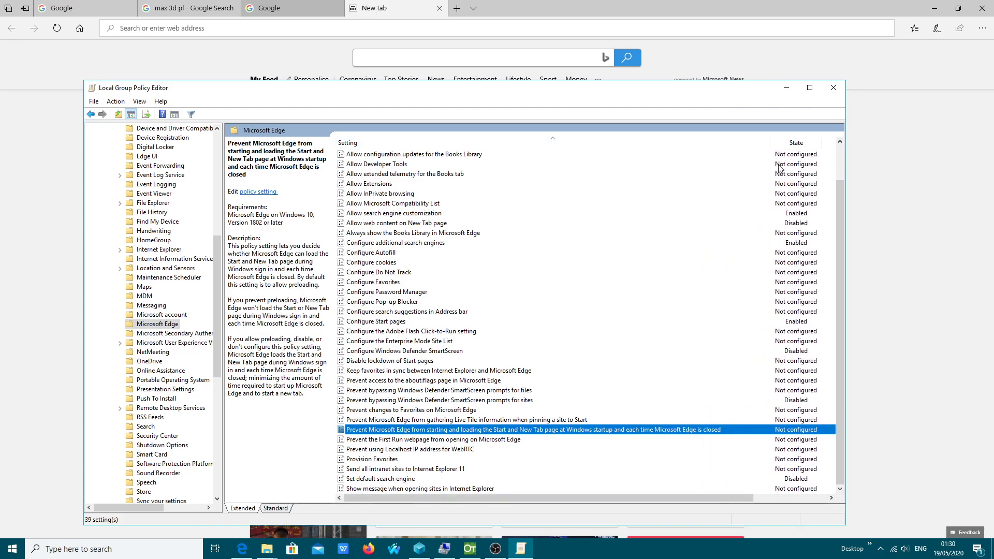
- Enable the policy "Prevent Microsoft Edge from starting and loading the Start and New Tab page at Windows startup" with "Allow tab preloading"
double_click(698, 432)
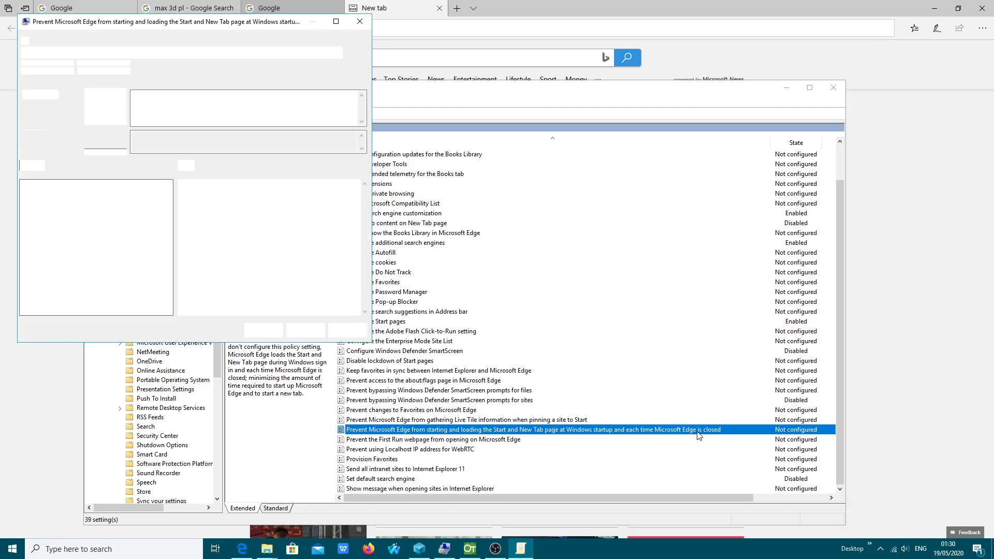
left_click(35, 110)
left_click(347, 330)
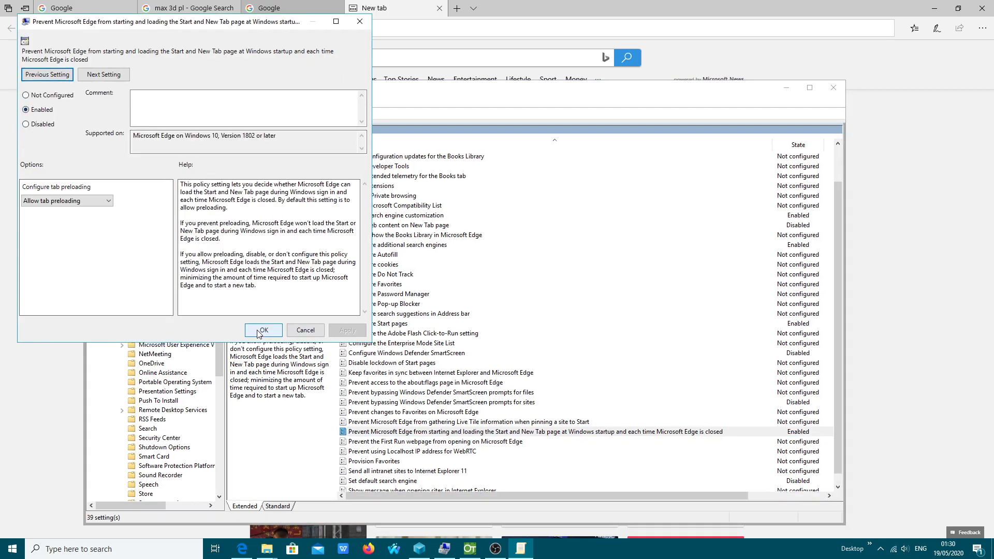
left_click(265, 331)
scroll(470, 440, "down", 1)
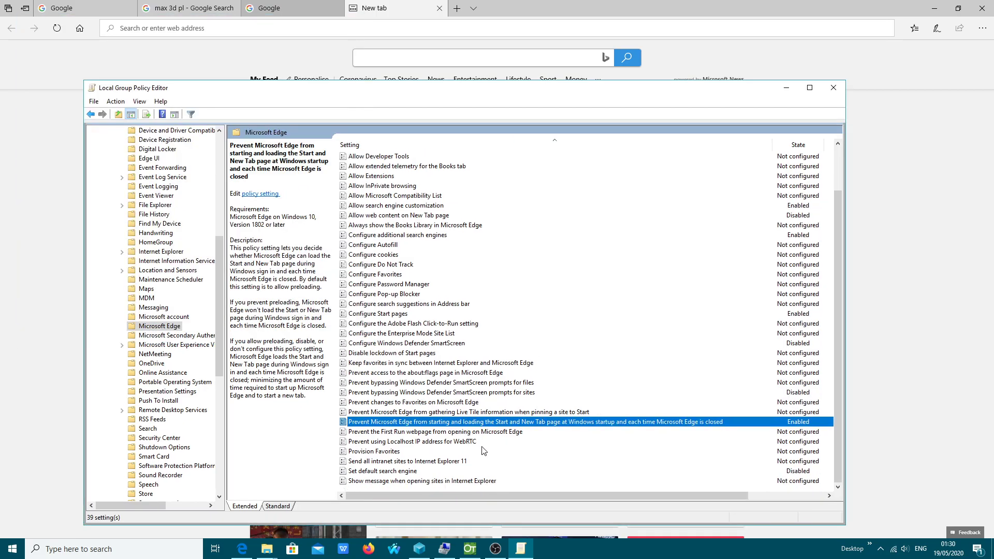
left_click(386, 472)
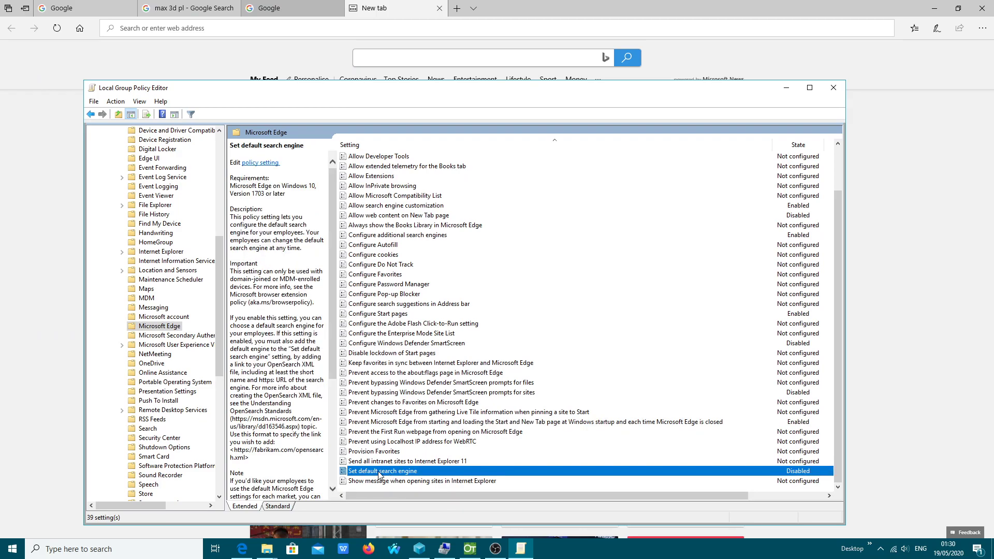
double_click(377, 474)
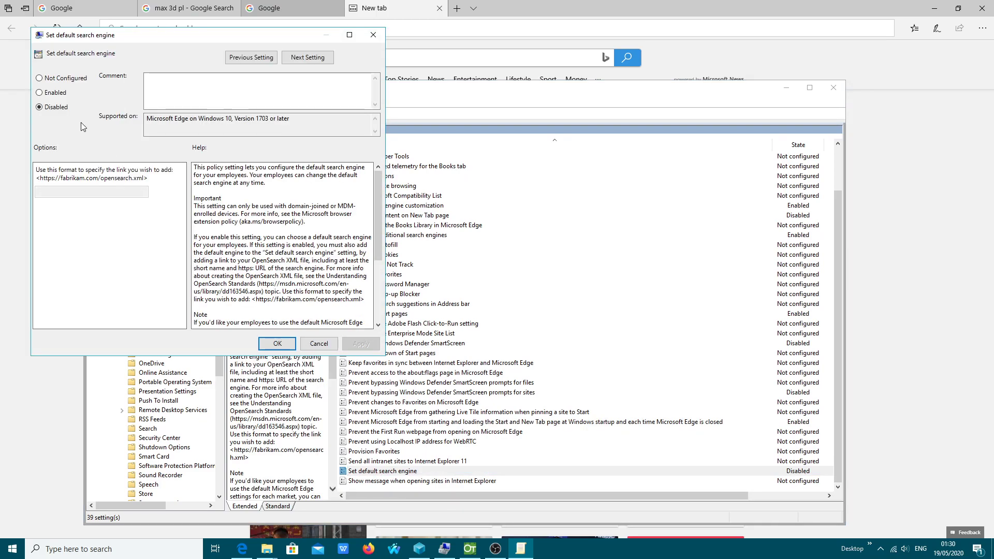
left_click(44, 96)
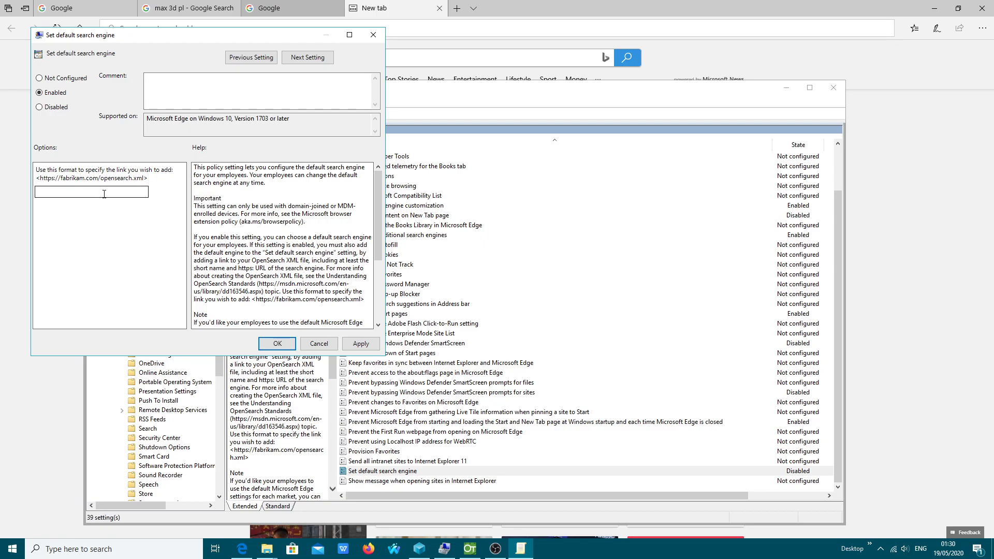
right_click(104, 194)
left_click(140, 235)
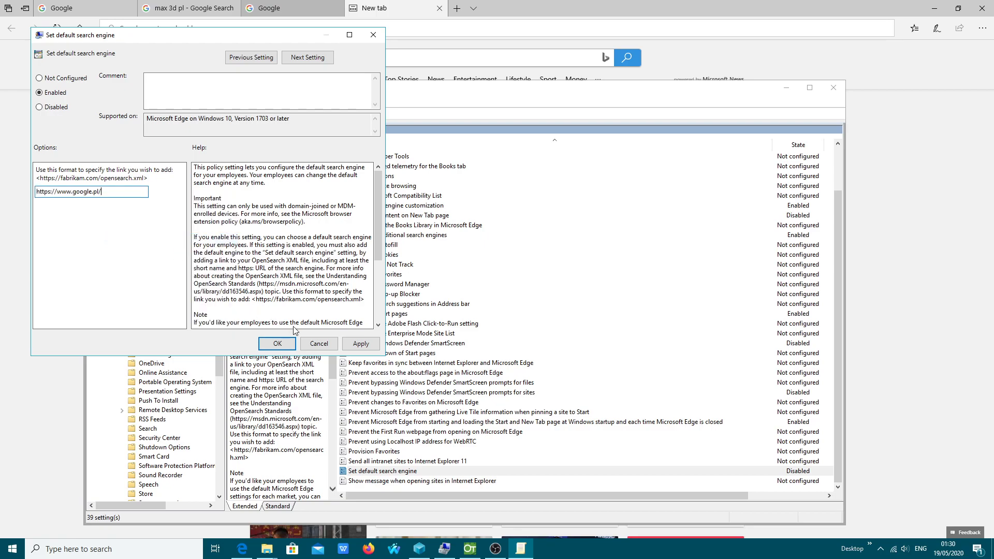
left_click(357, 344)
key("Return")
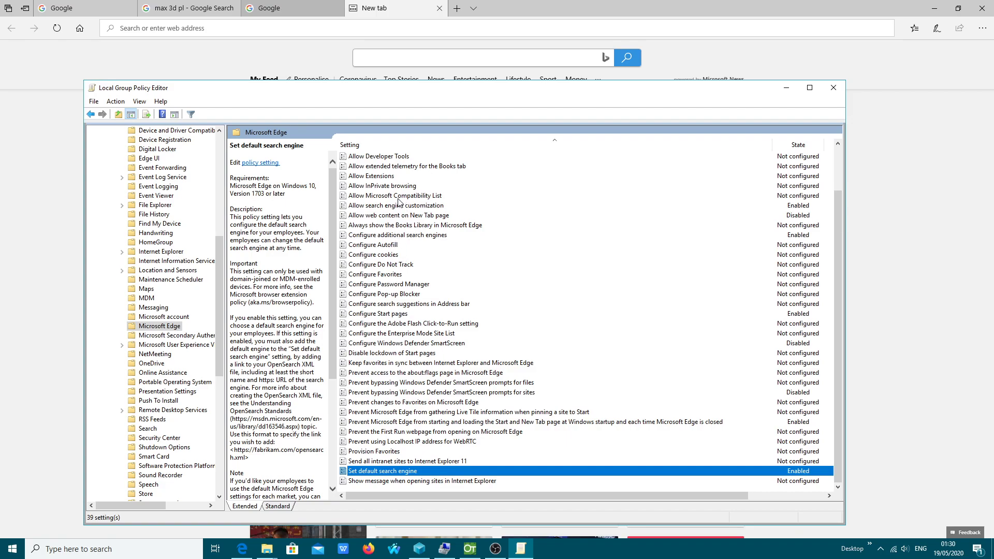
- Set the "Allow extended telemetry for the Books tab" policy to Disabled and apply the change
double_click(407, 170)
left_click(52, 120)
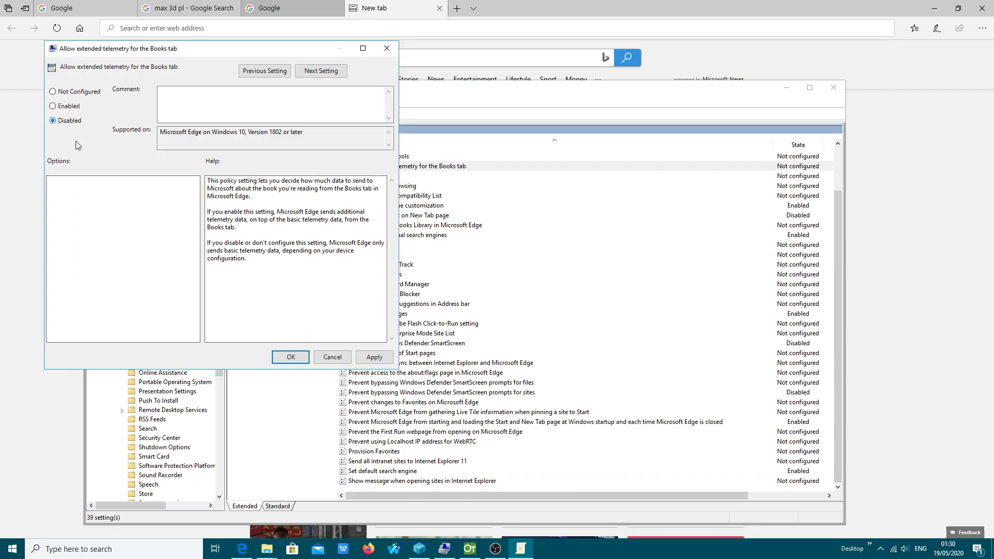
left_click(377, 356)
left_click(291, 357)
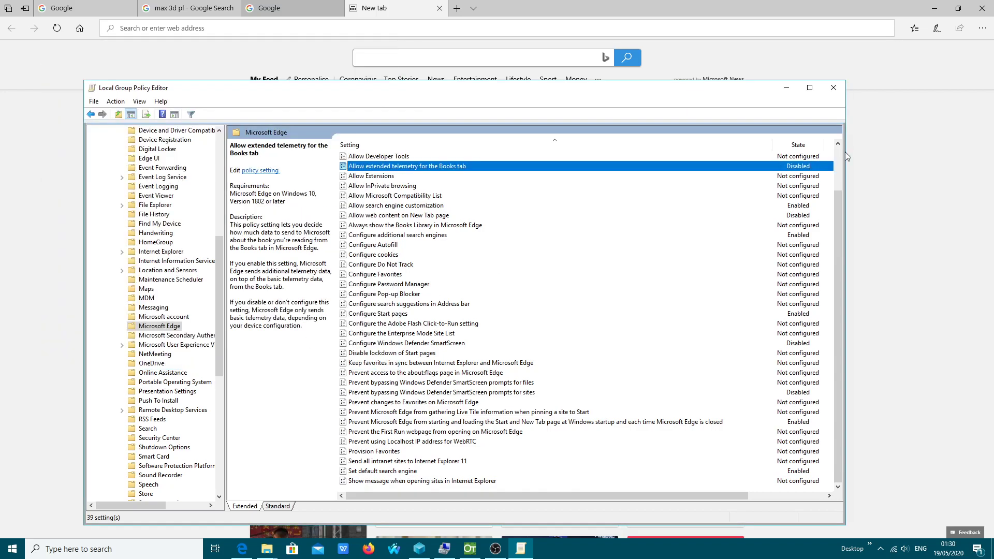
- Close the policy editor and customise a new Microsoft Edge tab to display "A blank page", saving the setting
left_click(833, 87)
left_click(457, 9)
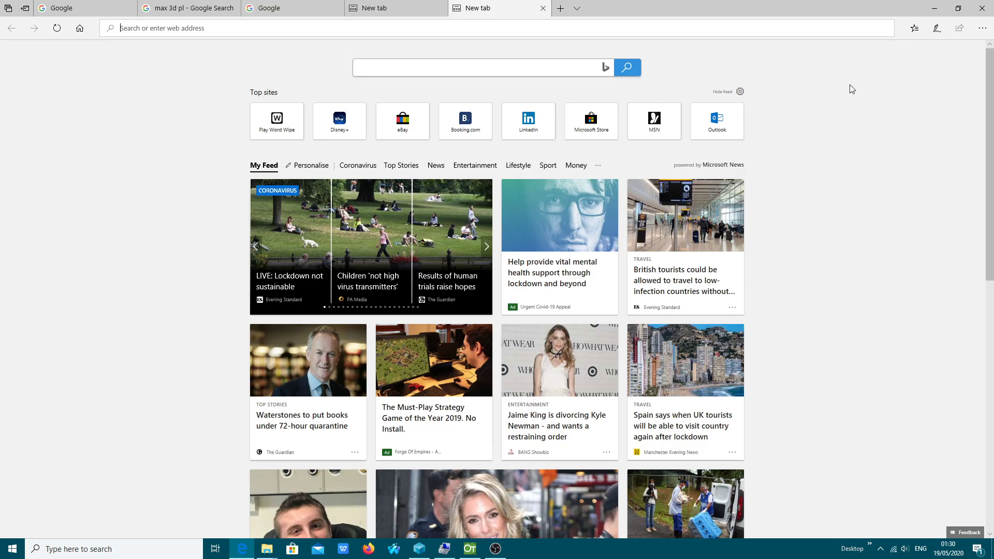
left_click(740, 92)
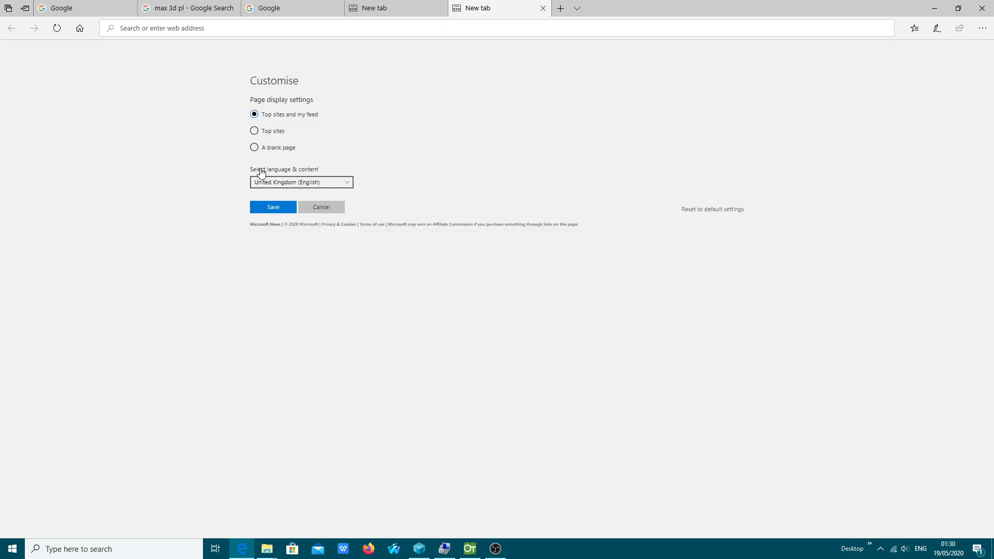
left_click(255, 149)
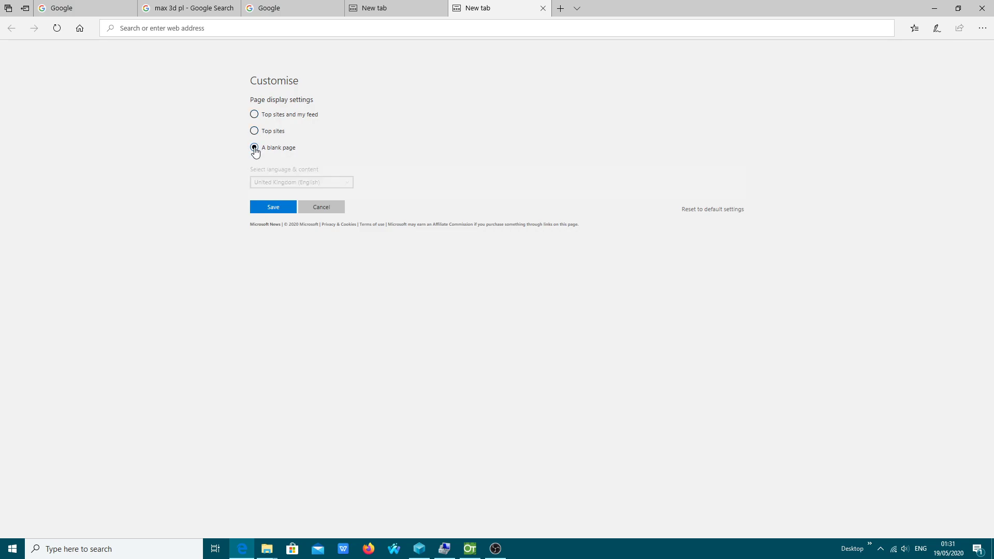
left_click(273, 206)
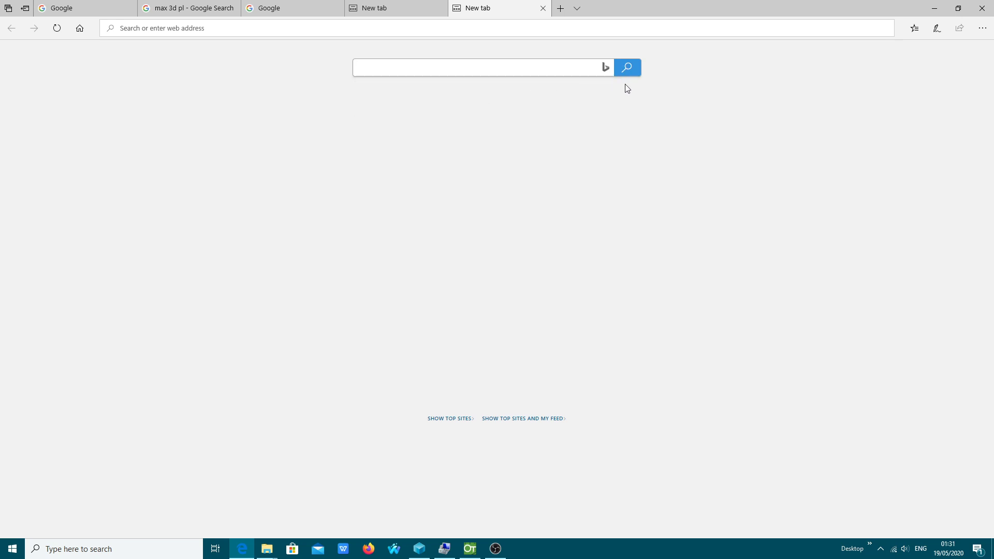
- Test the home page, then close the extra tabs back to the "max 3d pl" search and open a fresh tab
left_click(79, 29)
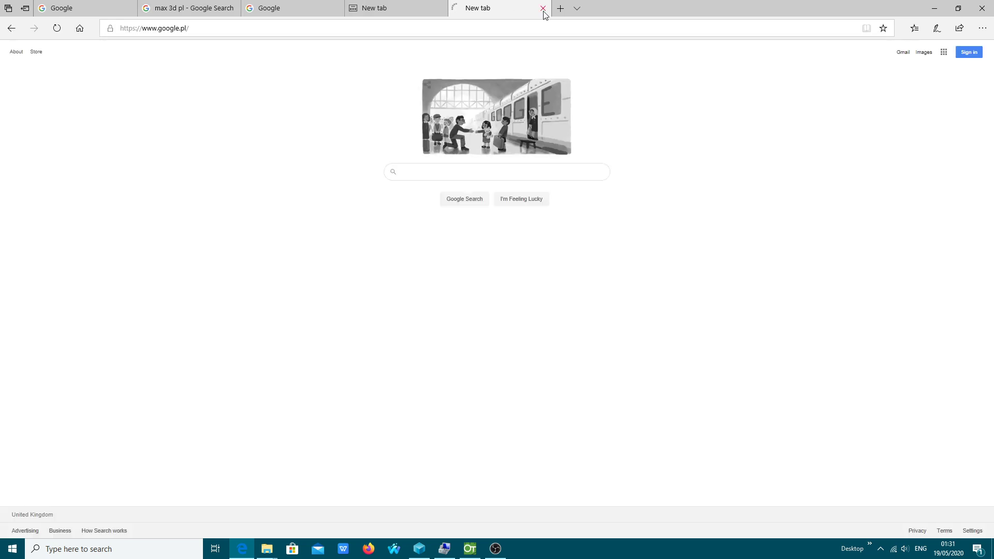
left_click(543, 9)
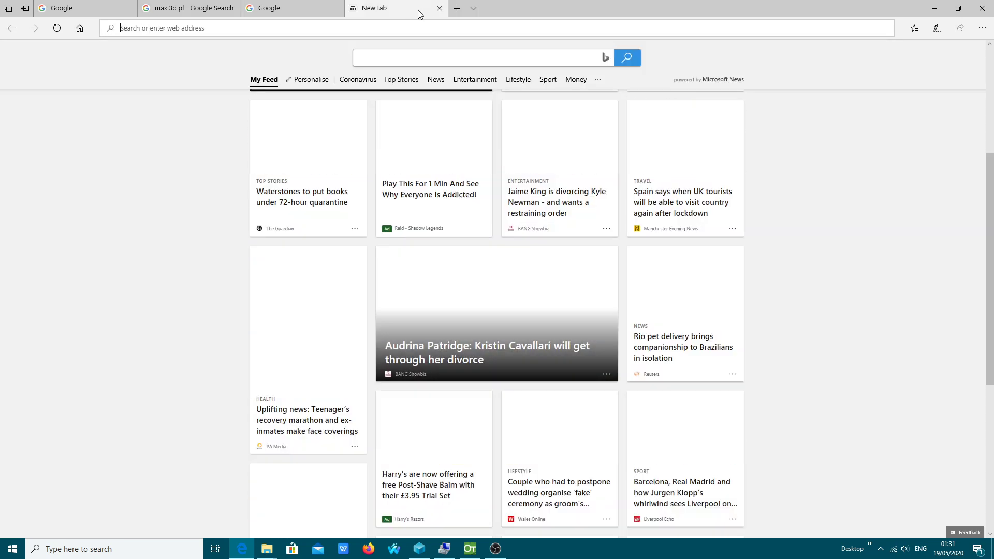
left_click(440, 8)
left_click(336, 8)
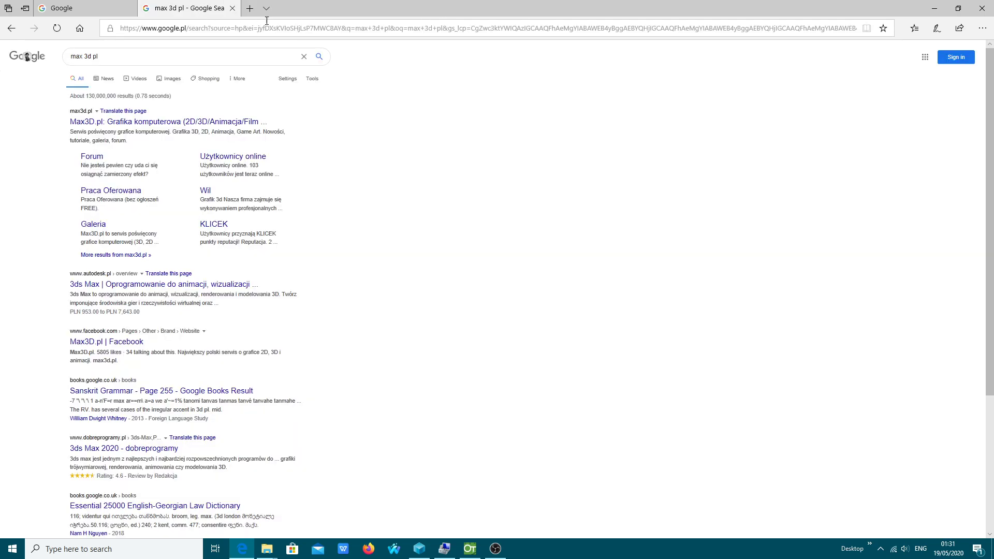
left_click(250, 8)
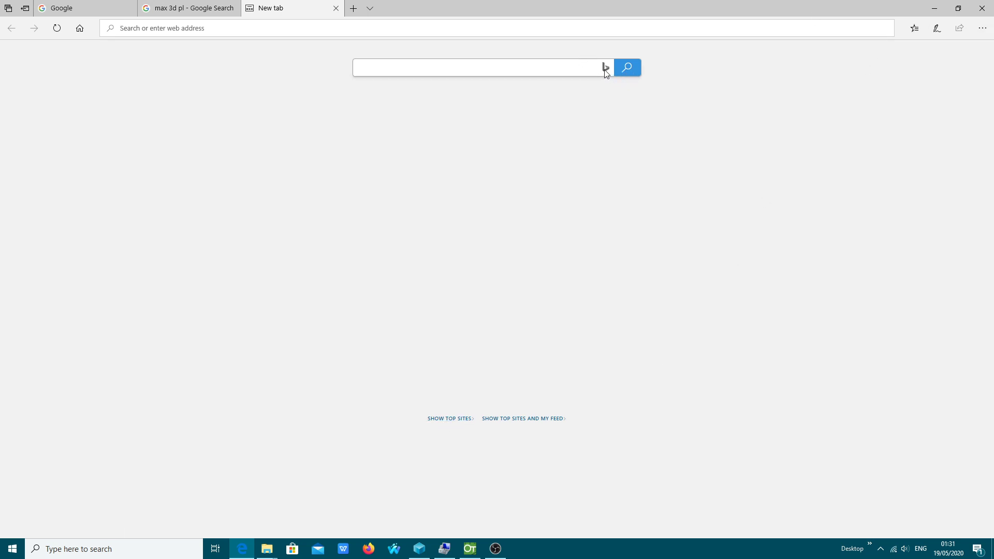
right_click(147, 29)
left_click(178, 39)
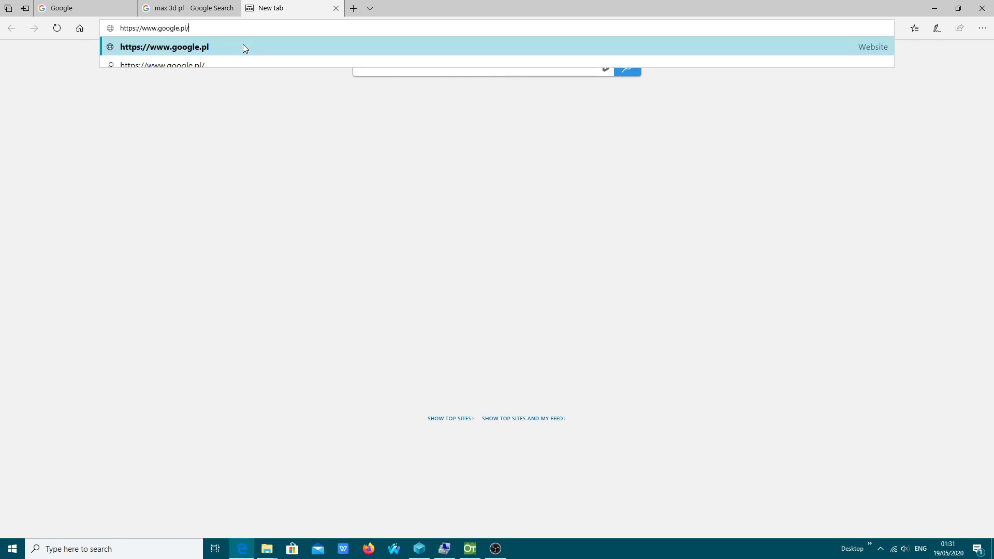
left_click(236, 53)
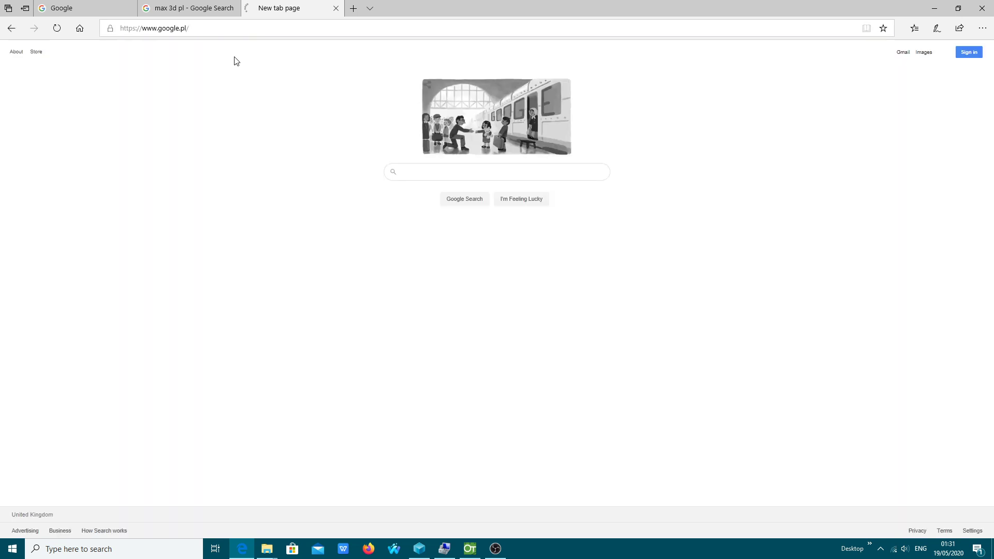
- Launch the Local Group Policy Editor by searching Windows for gpedit.msc, and widen its policy tree to fit the folder names
left_click(148, 552)
type("gp")
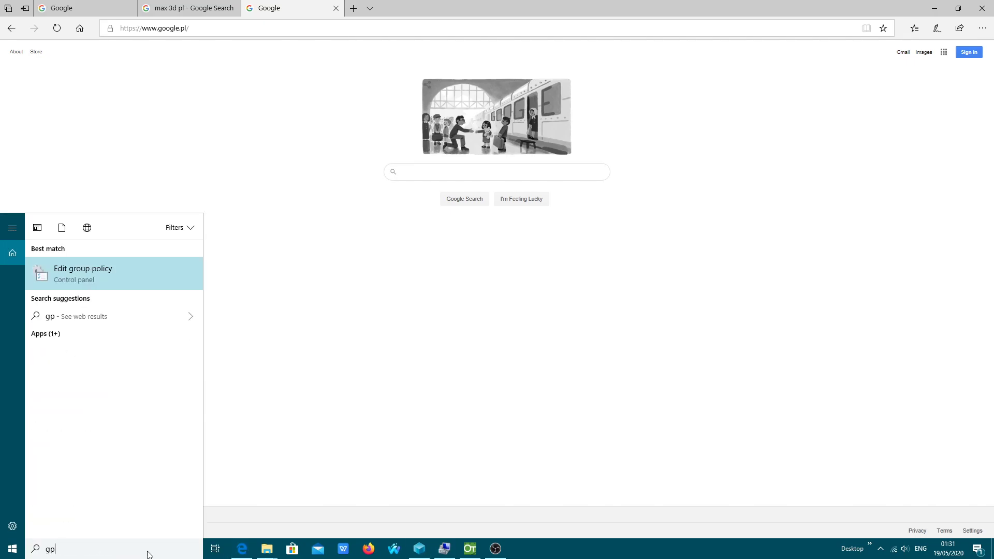
type("edit.msc")
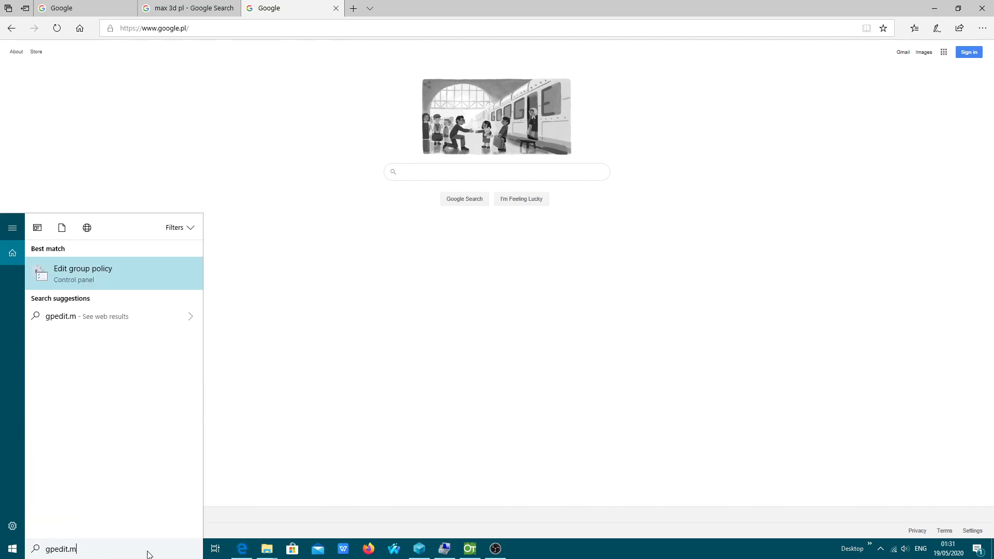
left_click(129, 281)
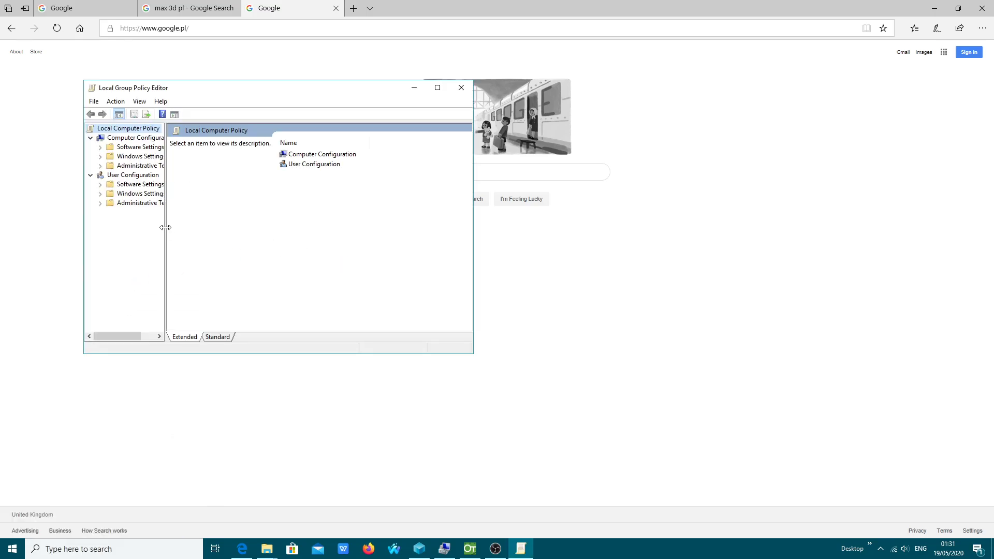
left_click_drag(165, 227, 269, 226)
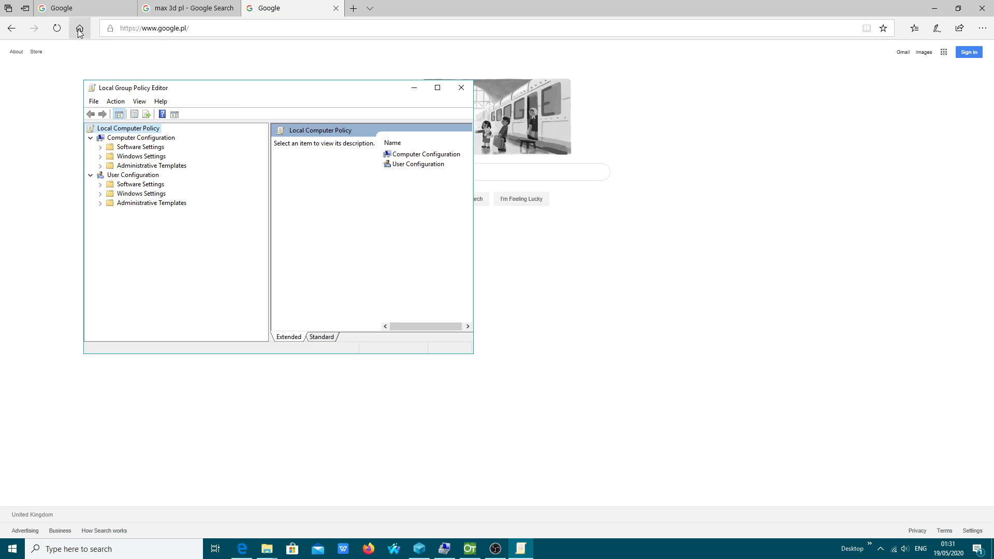
- Switch back to Microsoft Edge and review its general and advanced settings for the start, new tab and home page options
right_click(536, 12)
left_click(620, 118)
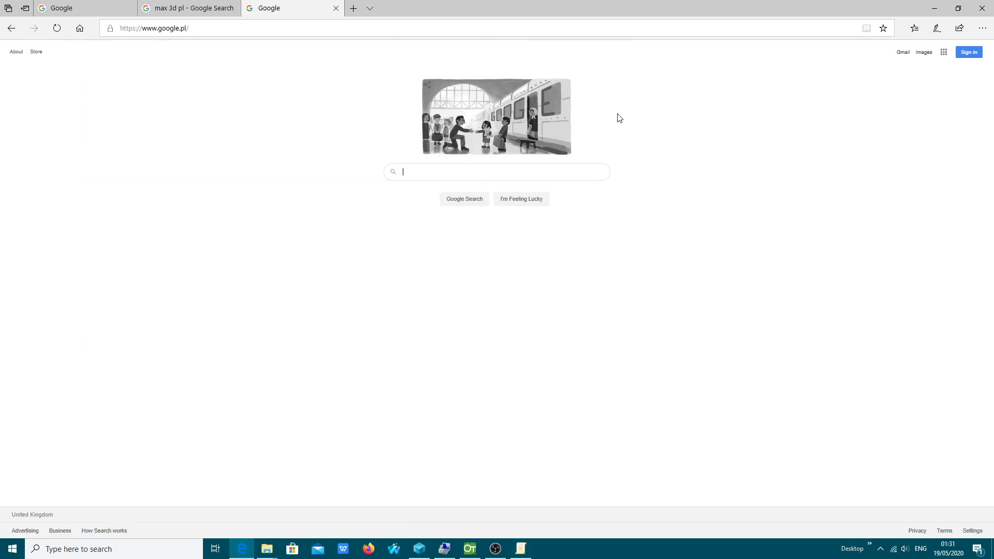
left_click(982, 28)
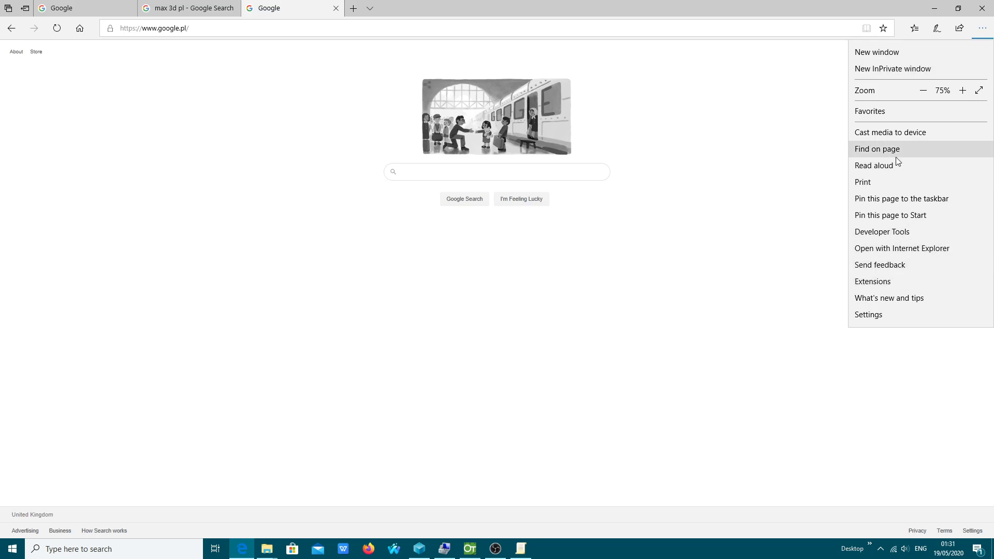
left_click(873, 311)
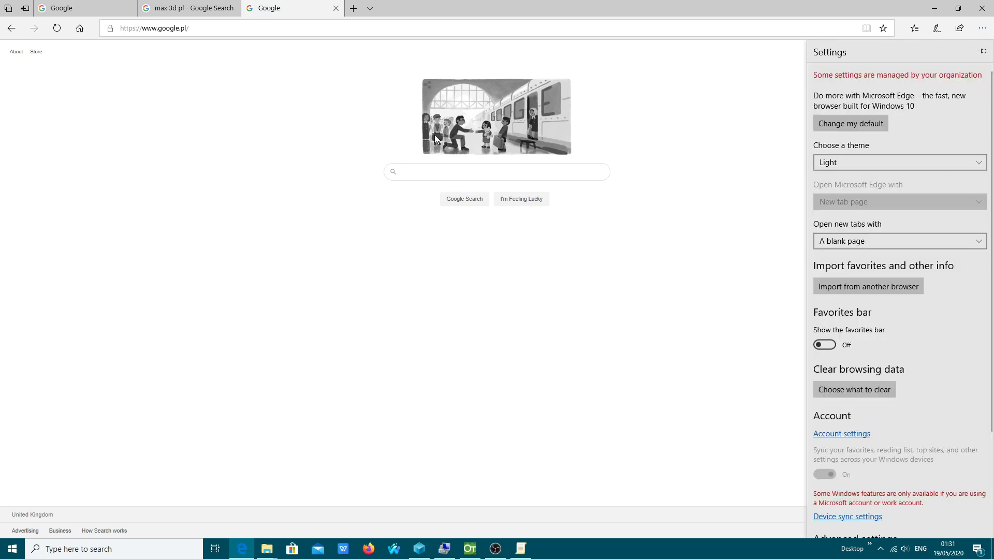
scroll(880, 326, "down", 3)
left_click(878, 433)
scroll(875, 385, "down", 4)
scroll(866, 341, "up", 4)
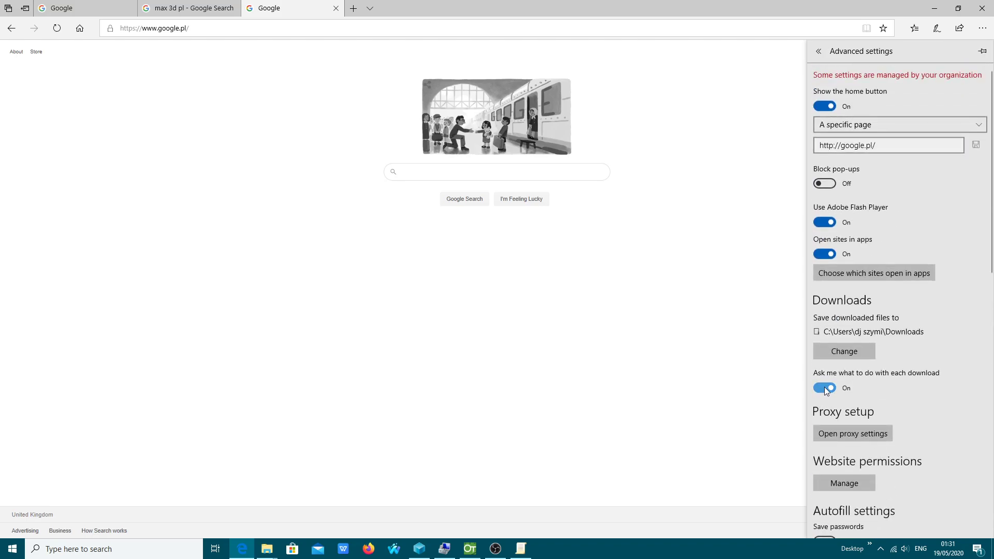
- Check the system proxy settings and the list of apps associated with websites, closing each Windows Settings window after viewing
left_click(850, 437)
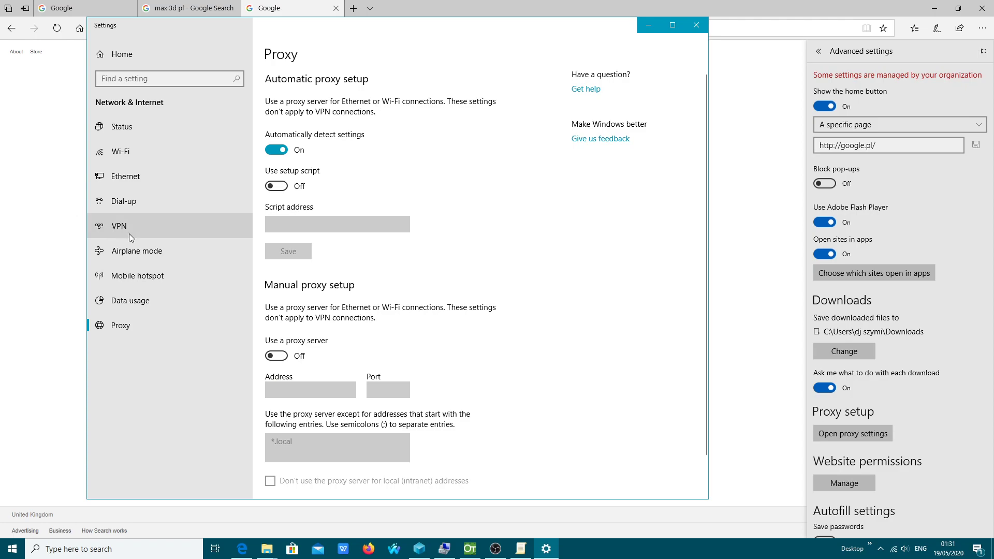
left_click(697, 25)
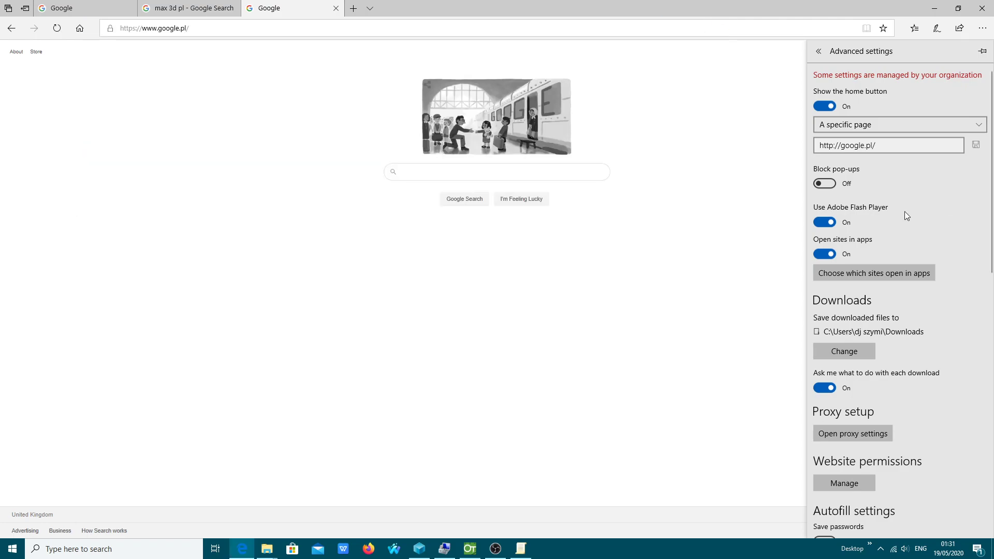
scroll(888, 202, "down", 2)
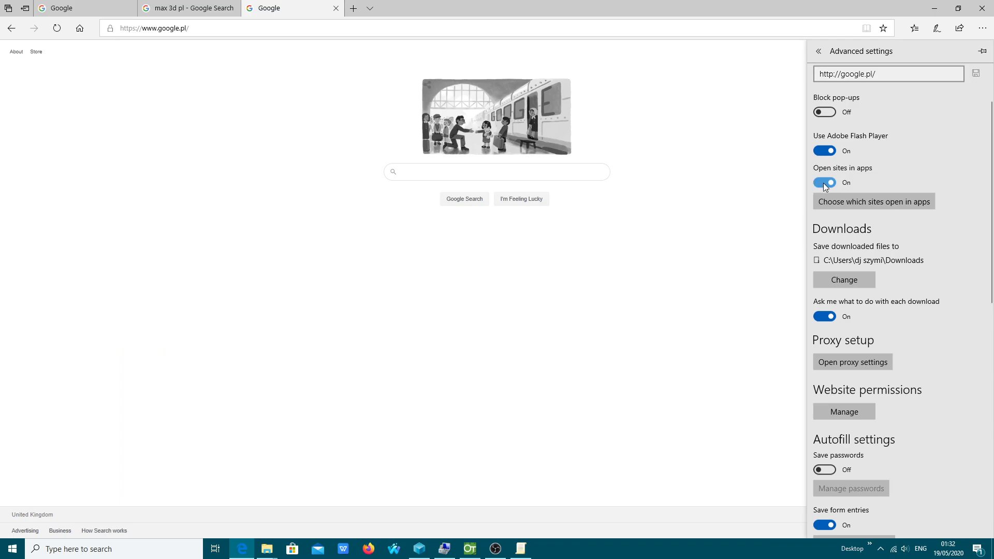
left_click(837, 204)
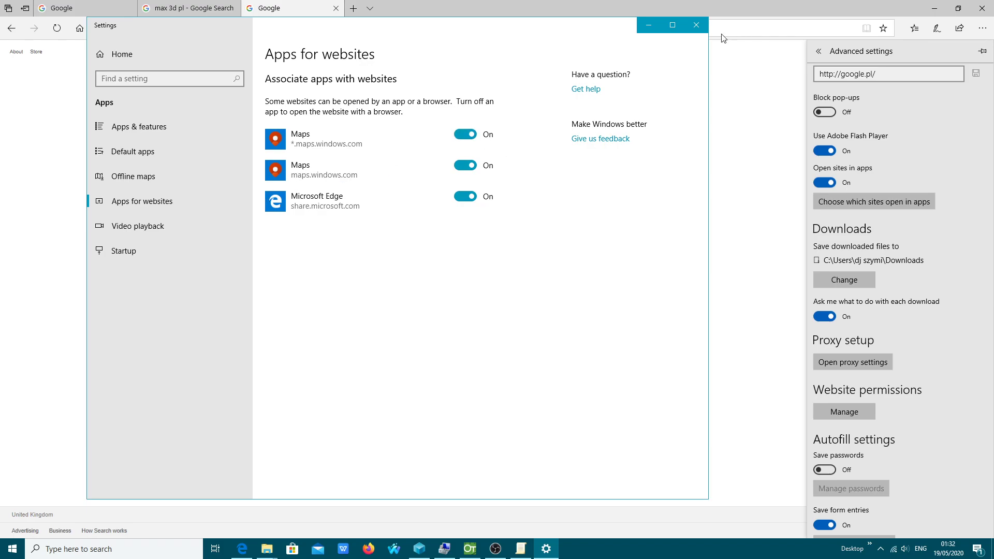
left_click(696, 27)
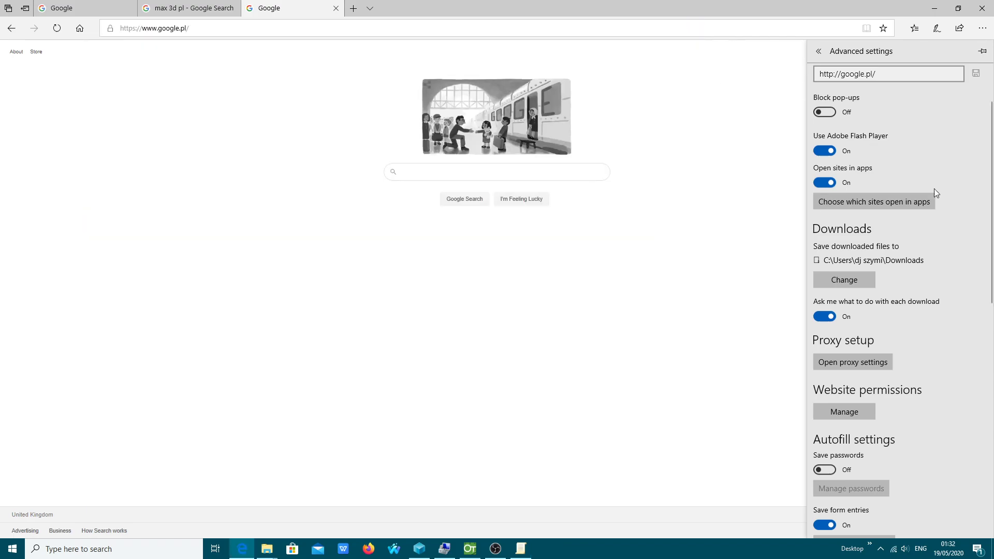
- Turn off showing frequently visited sites in Top sites in the privacy and services settings
scroll(935, 299, "down", 5)
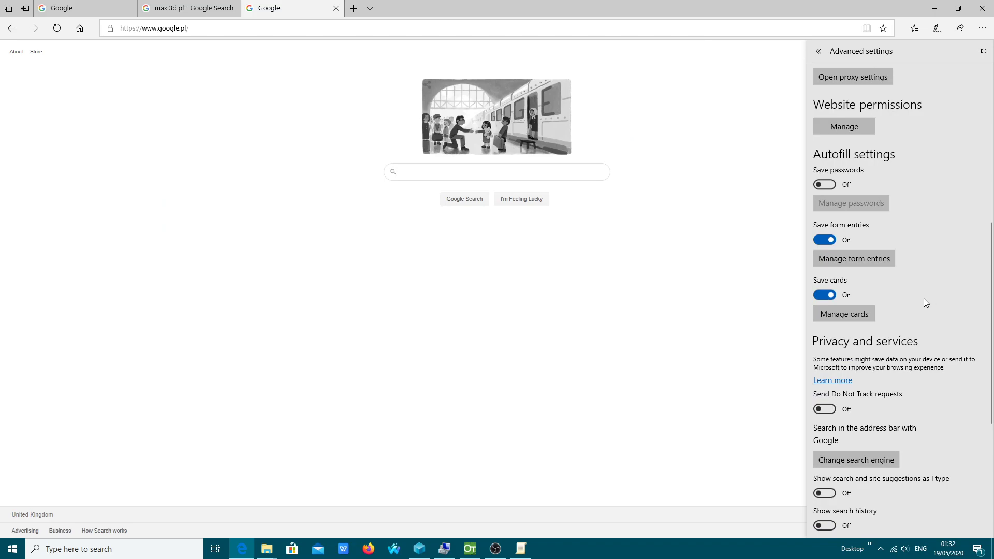
scroll(924, 300, "down", 3)
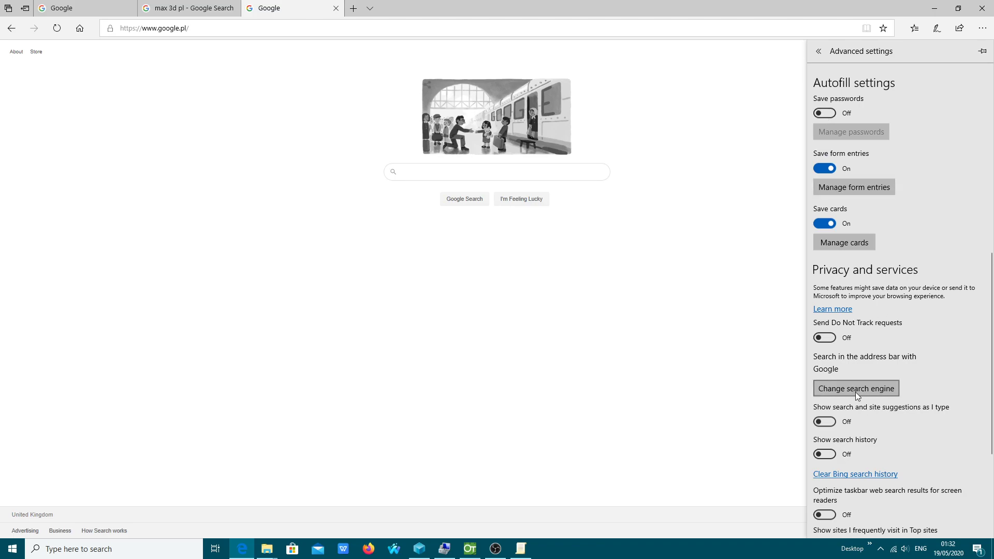
scroll(860, 396, "down", 3)
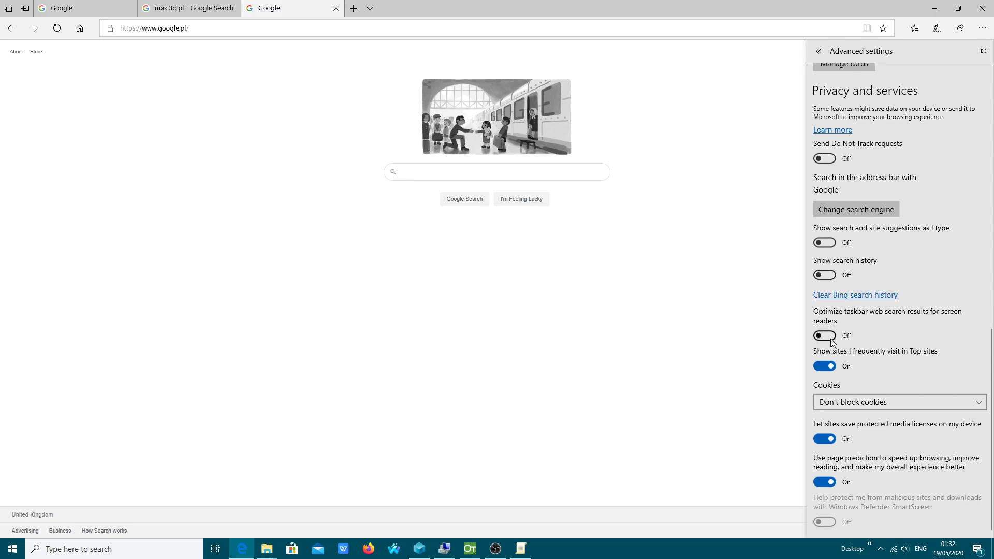
left_click(825, 367)
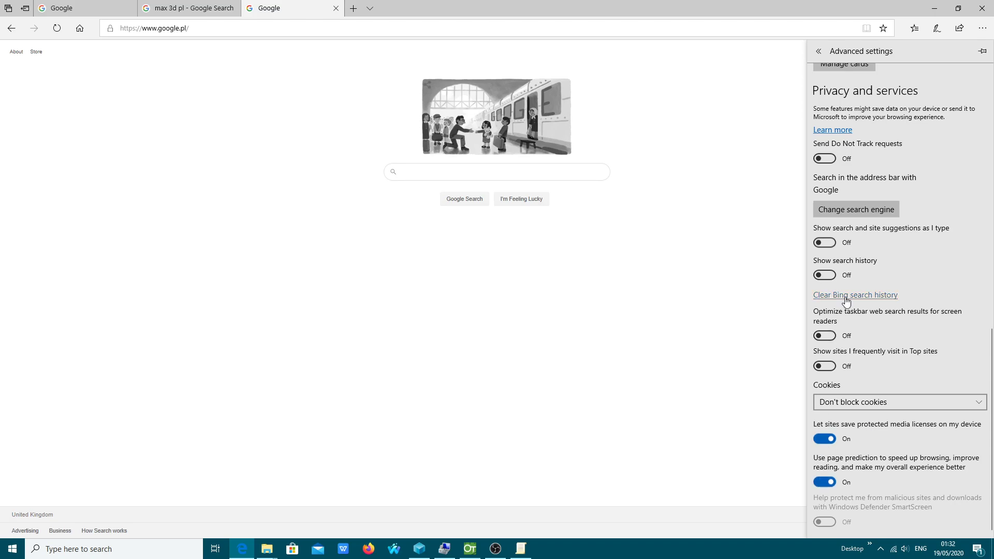
- Check the available search engines for address bar searches, select the Google entry, and return to the advanced settings
left_click(843, 212)
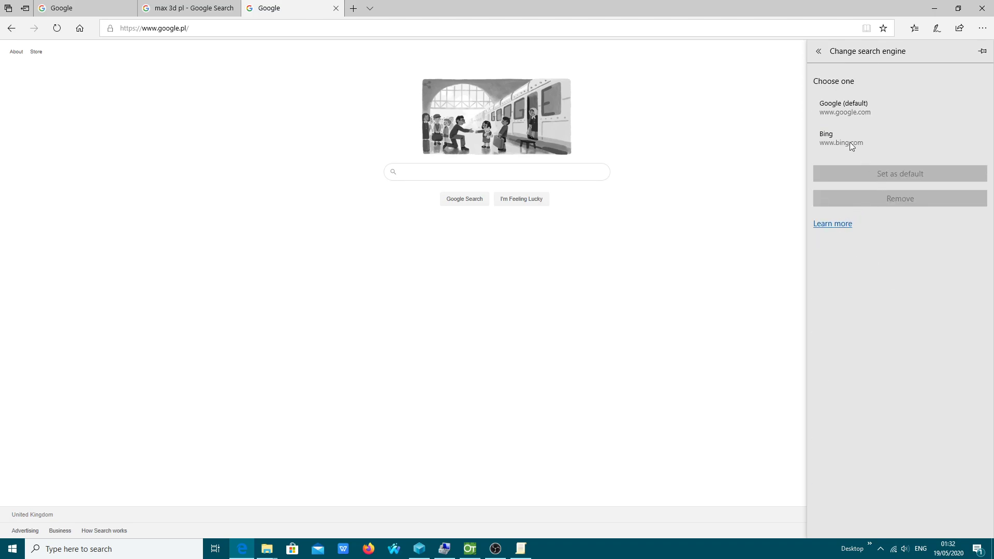
left_click(840, 108)
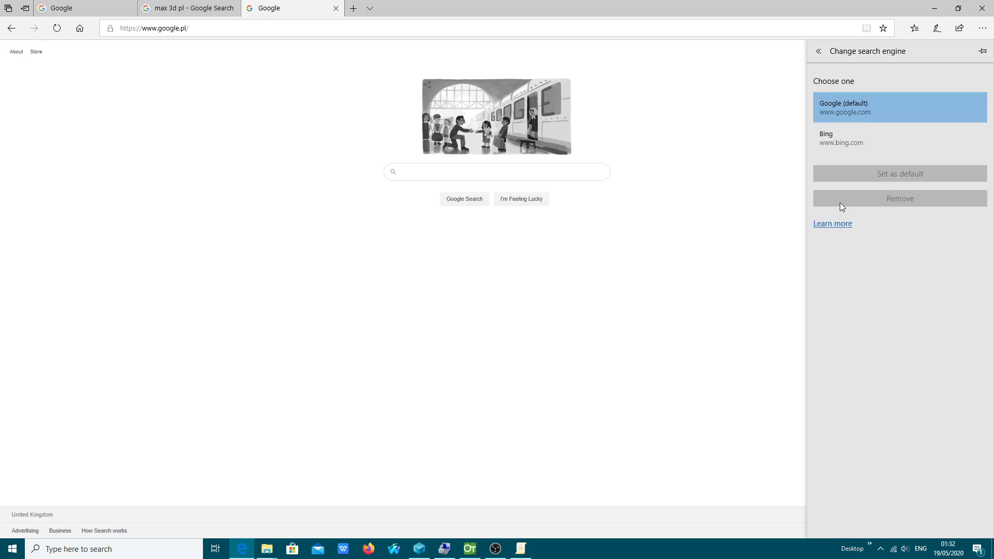
left_click(818, 52)
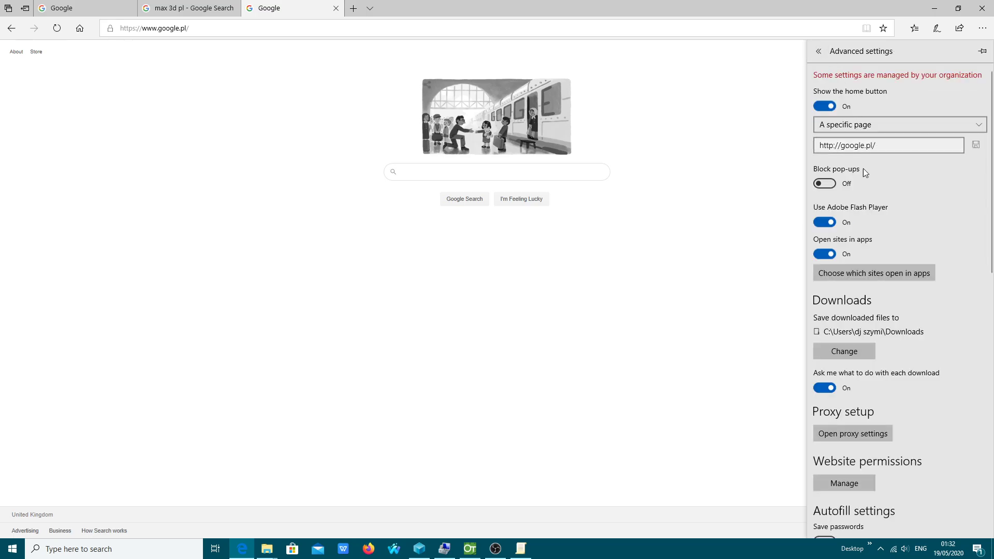
- Review the autofill, privacy and services options, including the page for managing saved form entries, and return to the advanced settings
scroll(858, 355, "down", 3)
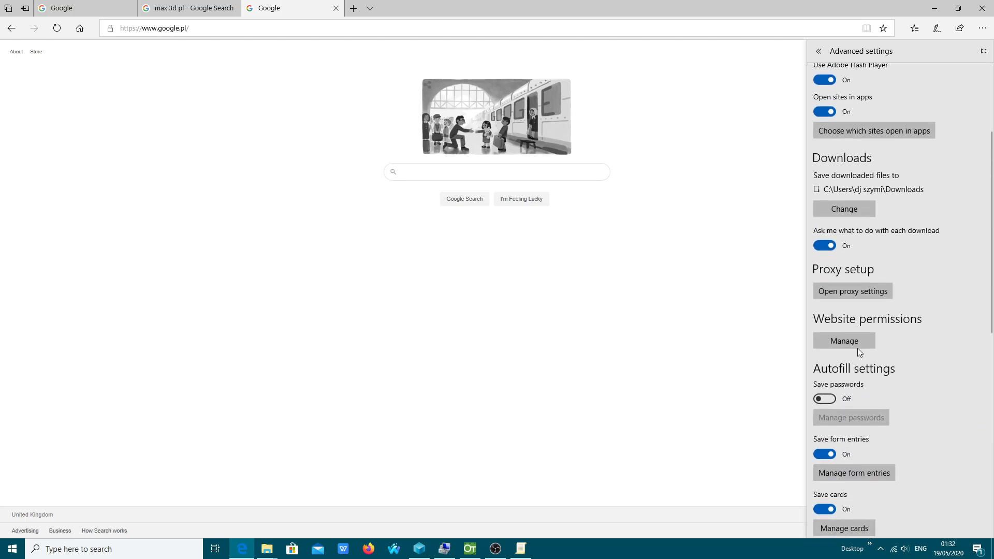
scroll(882, 401, "down", 3)
scroll(869, 393, "down", 4)
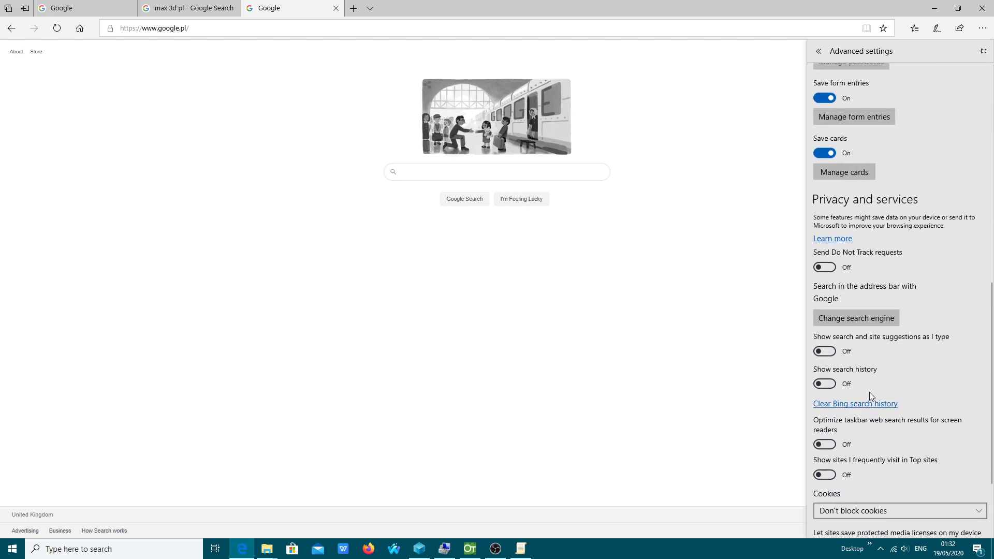
scroll(869, 389, "down", 2)
scroll(870, 440, "up", 4)
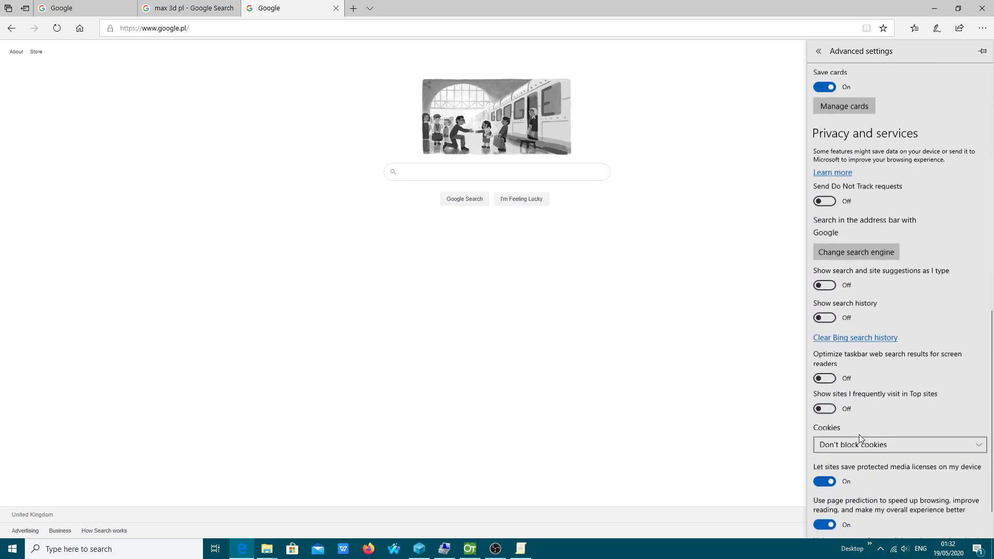
scroll(873, 268, "up", 2)
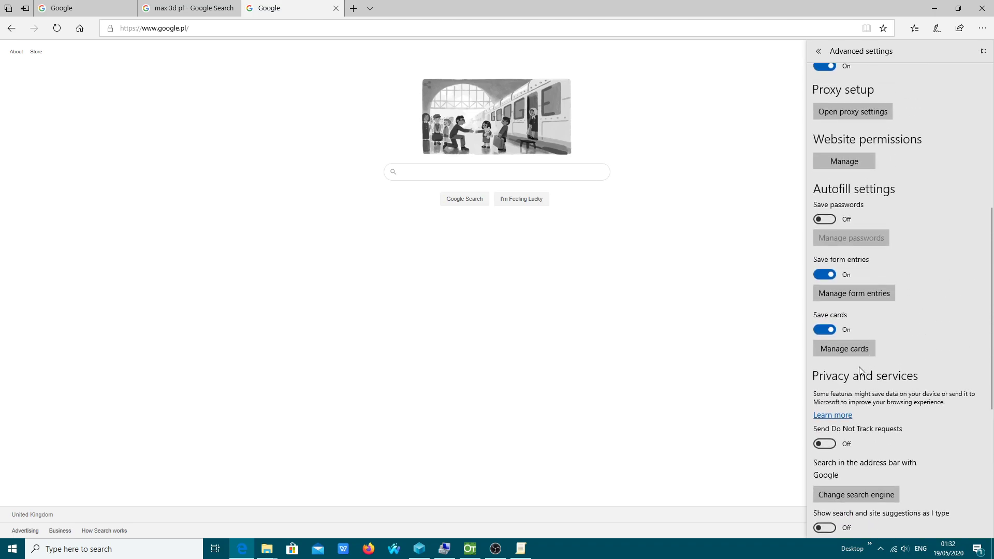
scroll(853, 358, "up", 2)
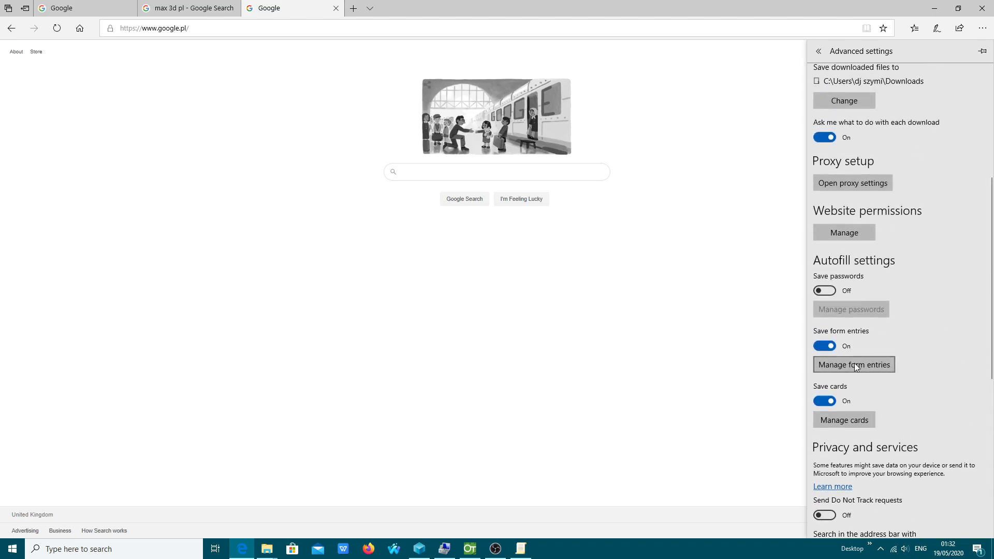
left_click(855, 365)
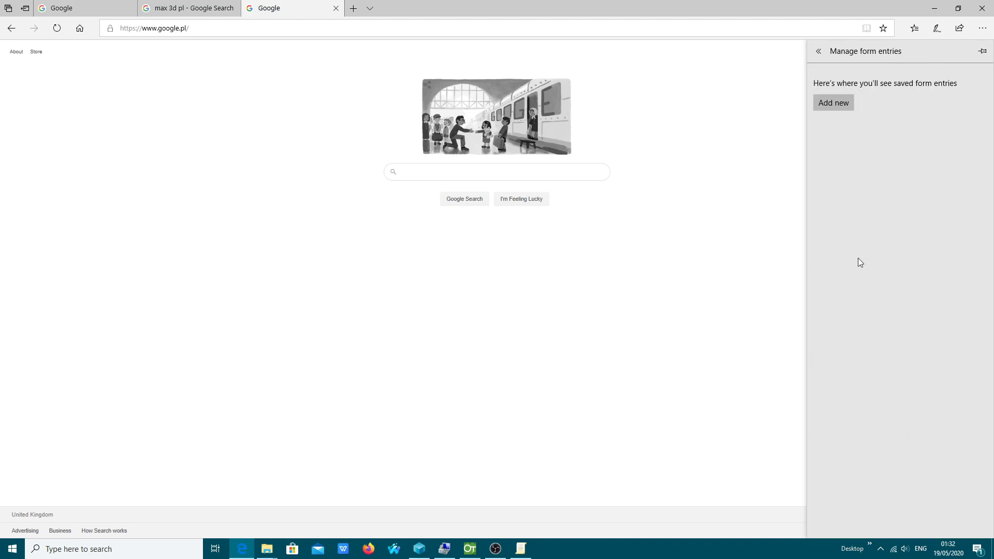
left_click(828, 103)
left_click(820, 51)
left_click(820, 52)
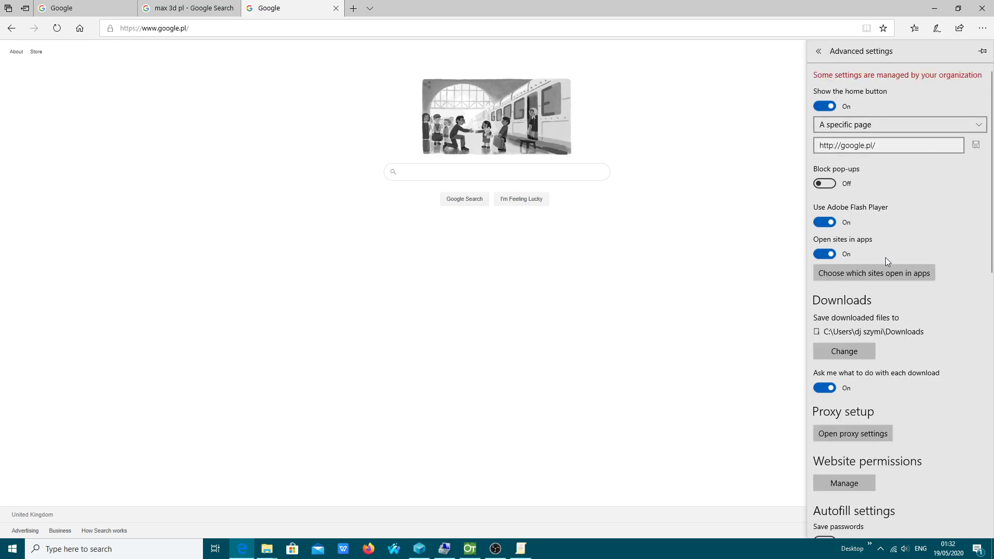
- Open the page for clearing Bing search history from the privacy settings, and close its sign-in tab
scroll(864, 305, "down", 5)
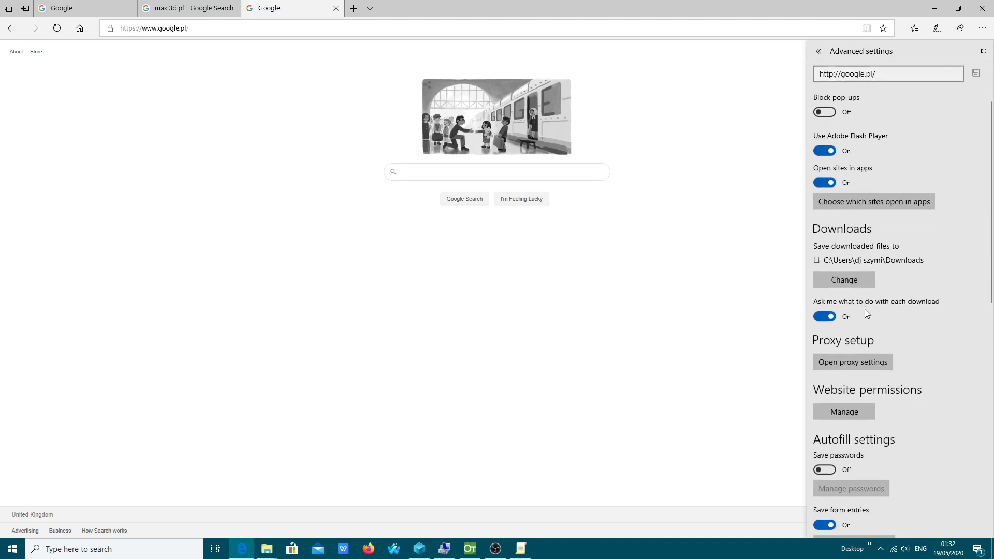
scroll(863, 266, "down", 6)
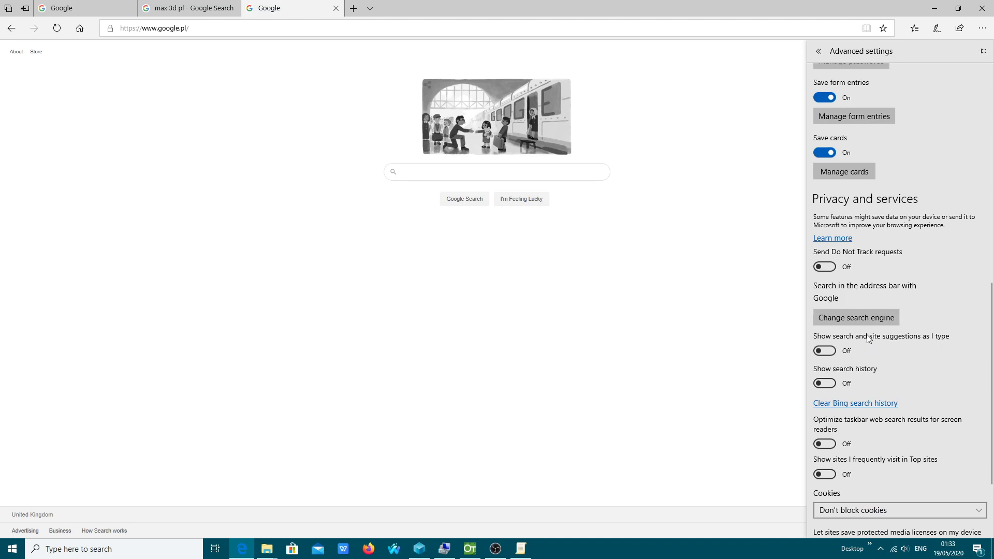
left_click(860, 403)
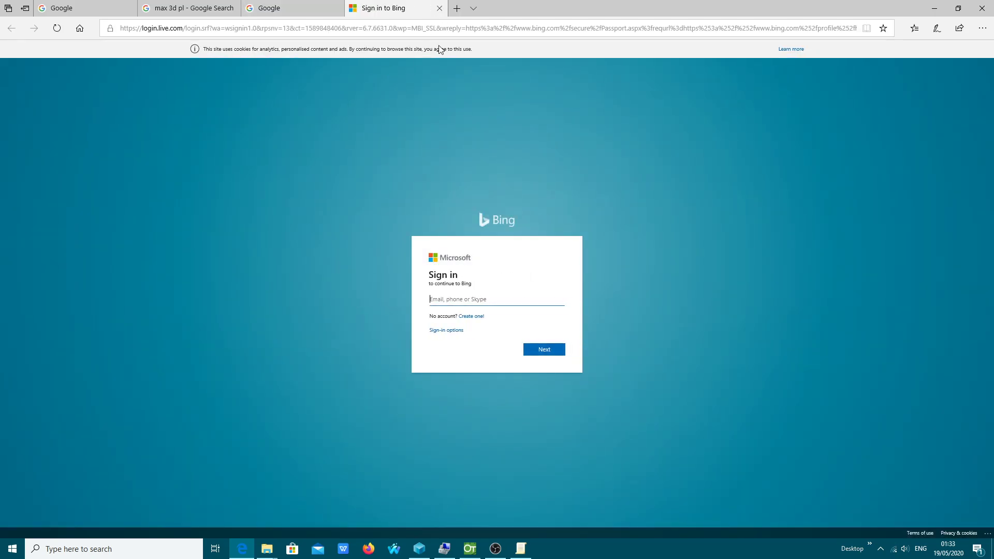
left_click(439, 8)
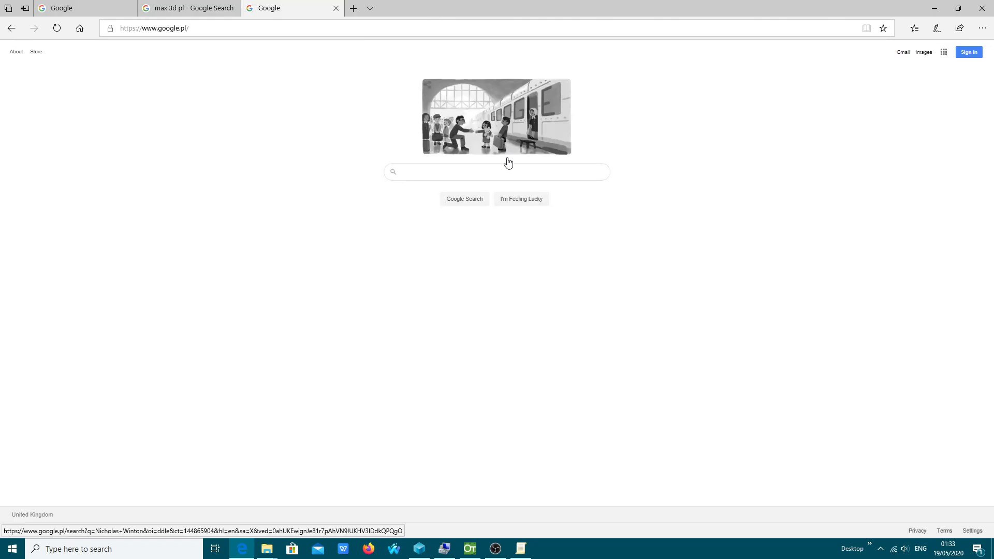
- Load the Bing home page from a new tab and turn off its news and interests and its homepage image
left_click(353, 8)
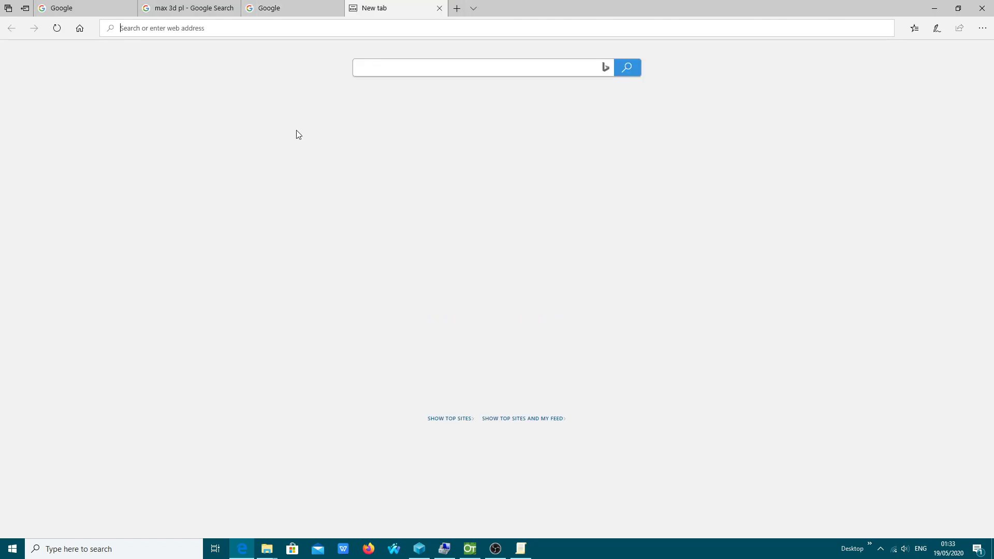
left_click(626, 74)
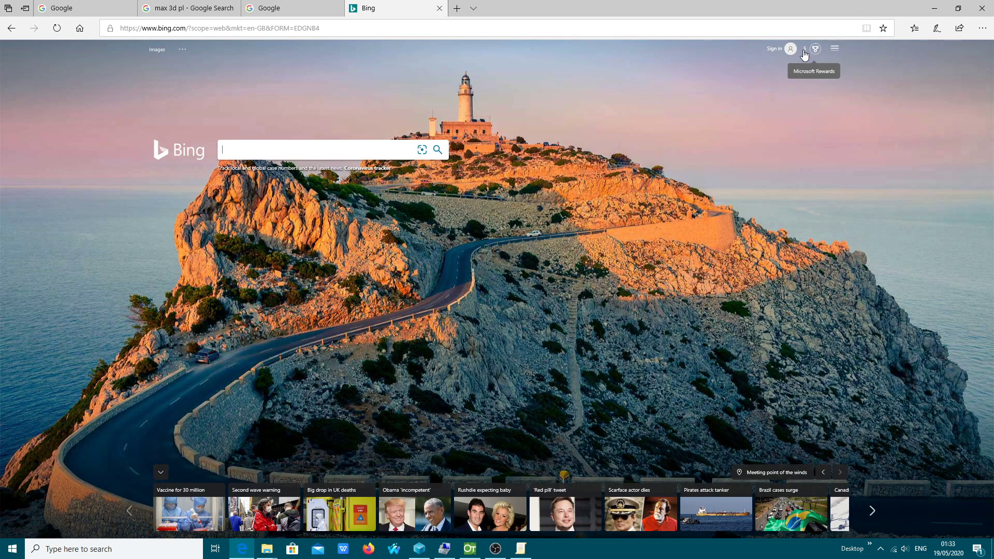
left_click(835, 50)
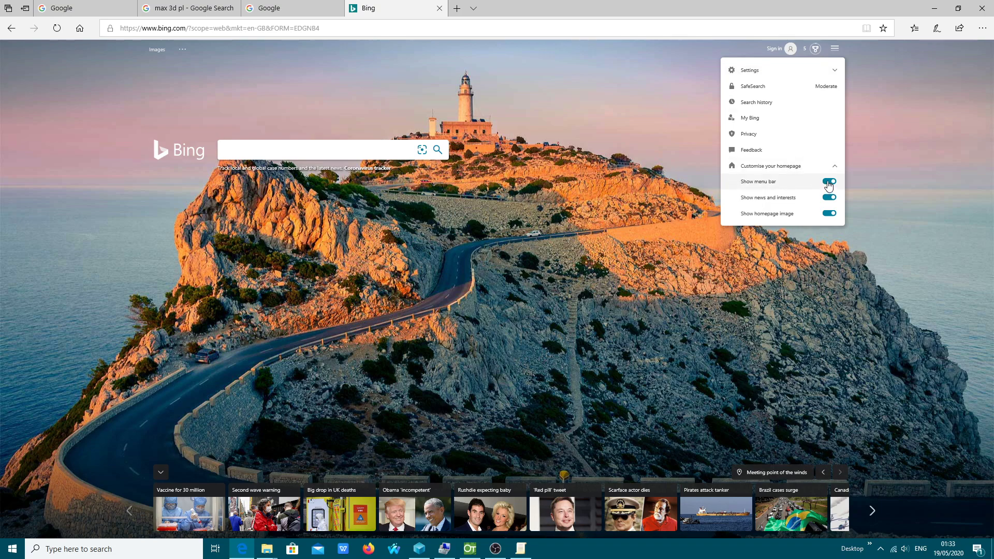
left_click(829, 197)
left_click(829, 213)
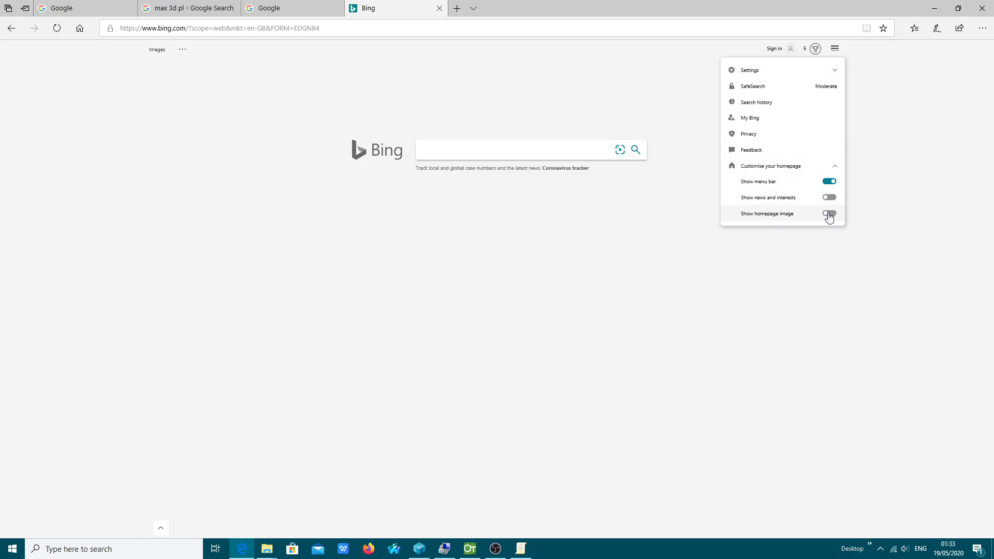
left_click(829, 182)
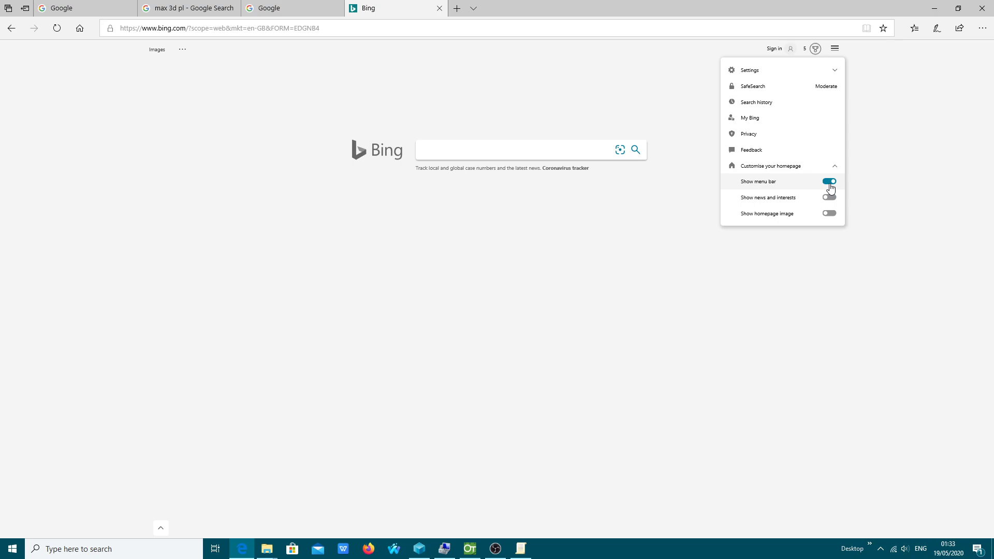
left_click(785, 170)
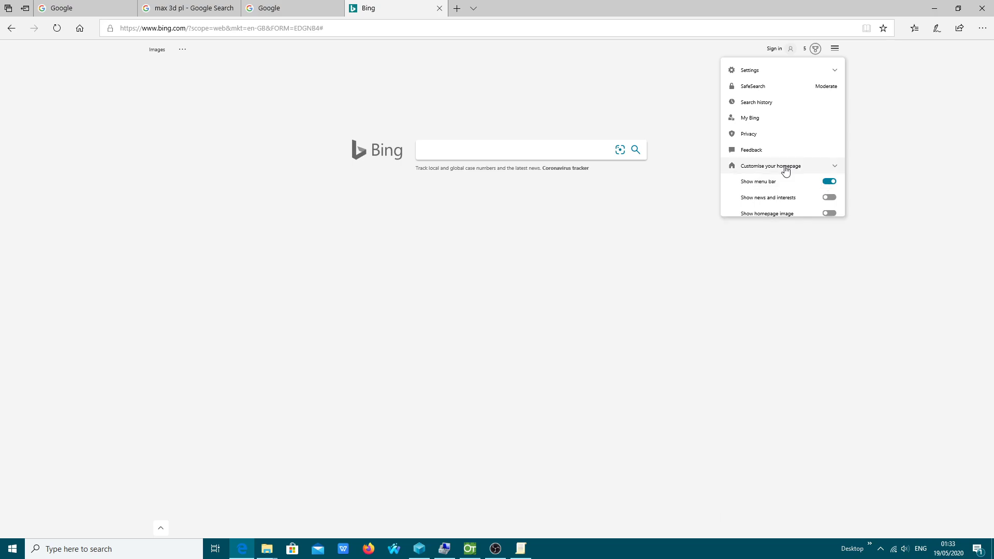
left_click(786, 170)
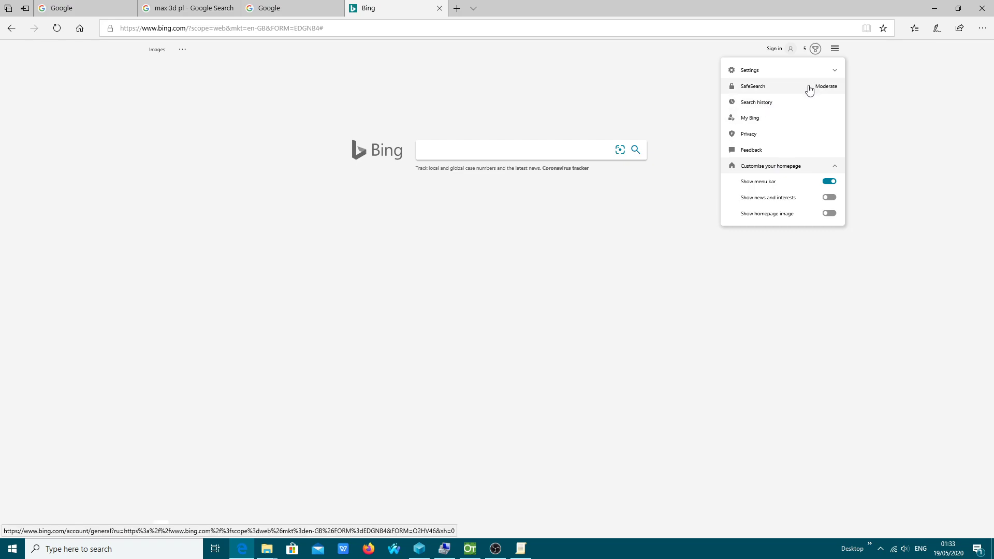
- Turn Bing SafeSearch off, save the change, accept the age verification, and close the Bing tab
left_click(755, 70)
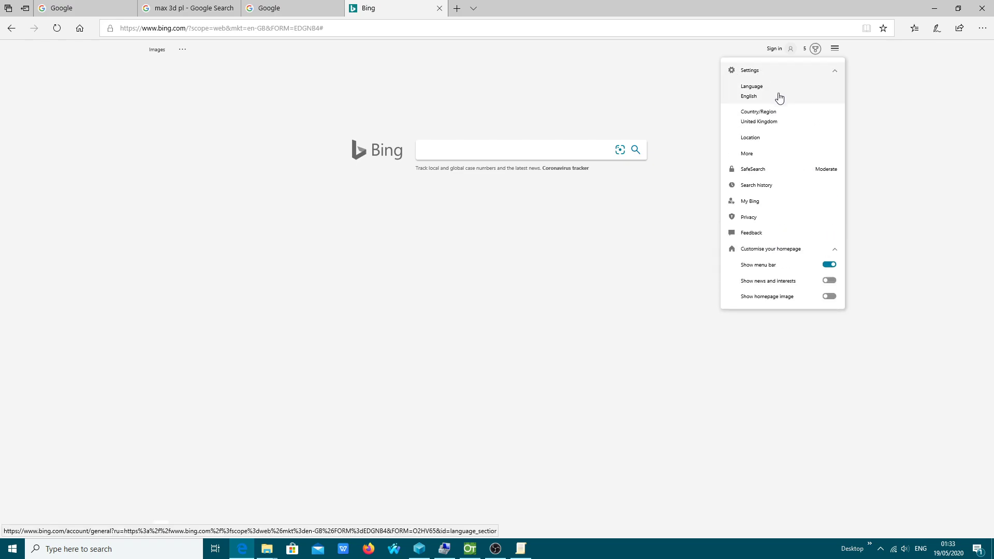
left_click(815, 171)
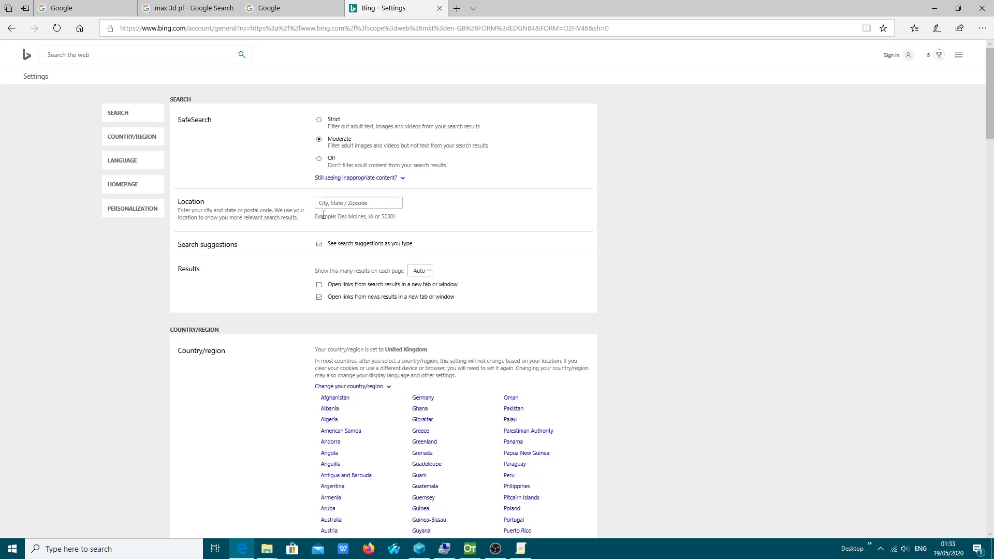
left_click(319, 159)
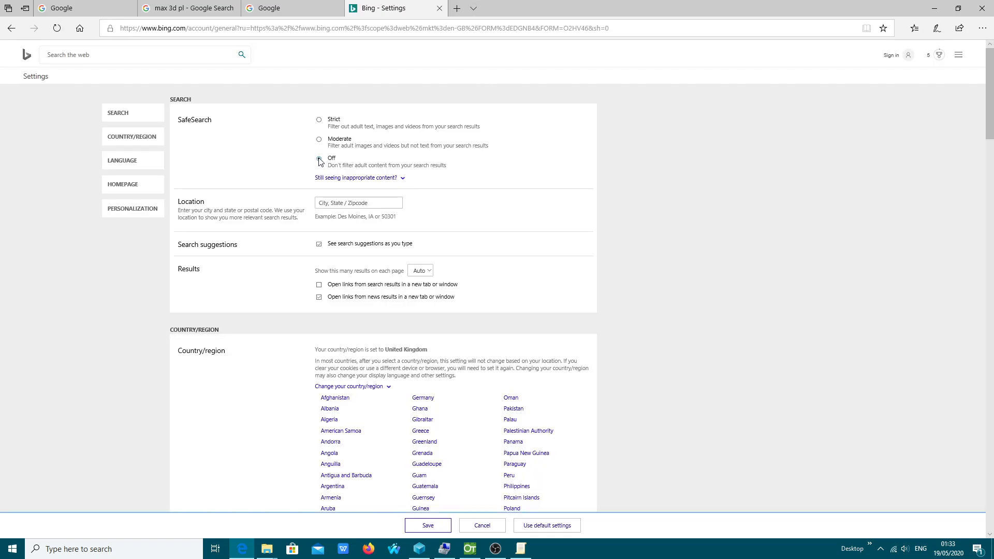
left_click(426, 526)
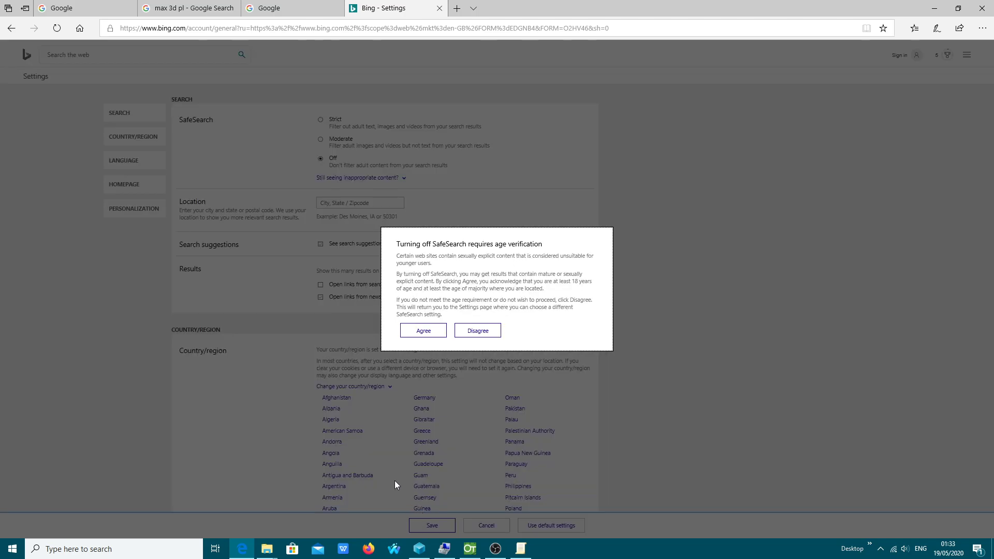
left_click(433, 337)
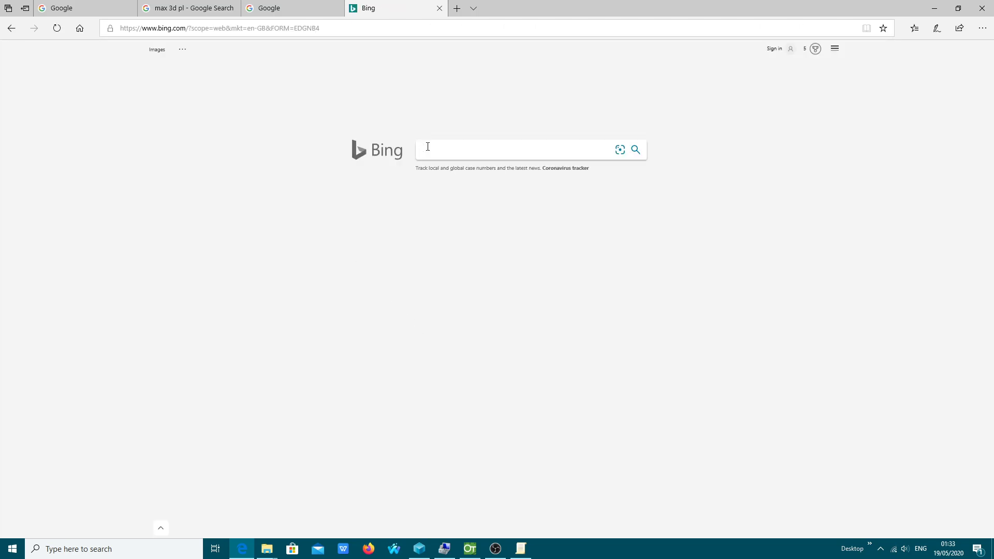
left_click(440, 8)
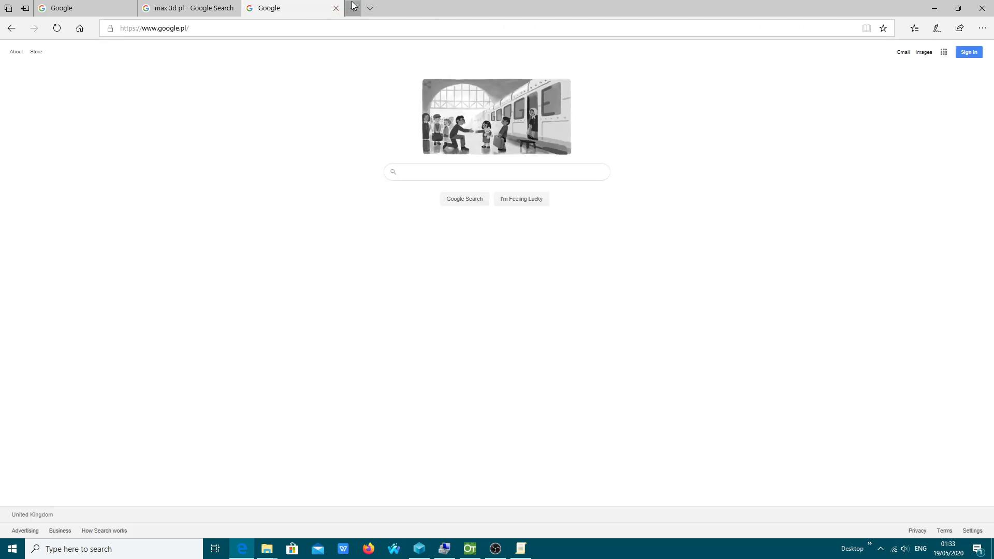
- Load the home page in a fresh tab, set all open tabs aside, and dismiss the tip about restoring them
left_click(354, 8)
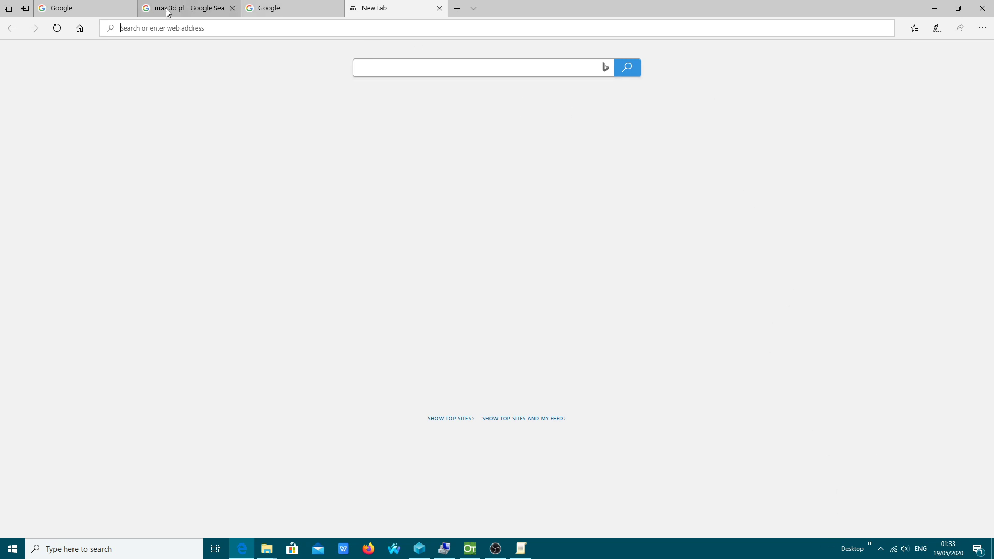
left_click(85, 29)
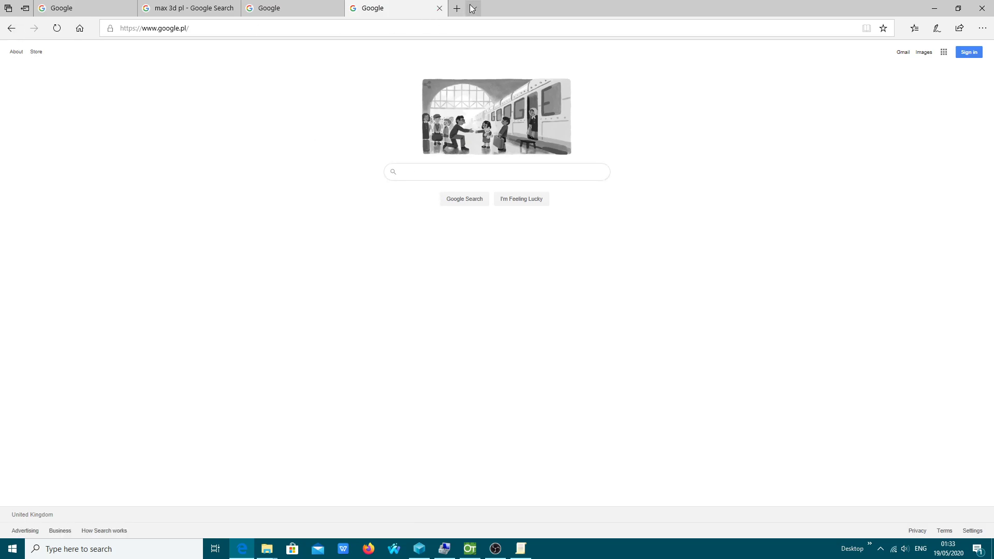
left_click(25, 8)
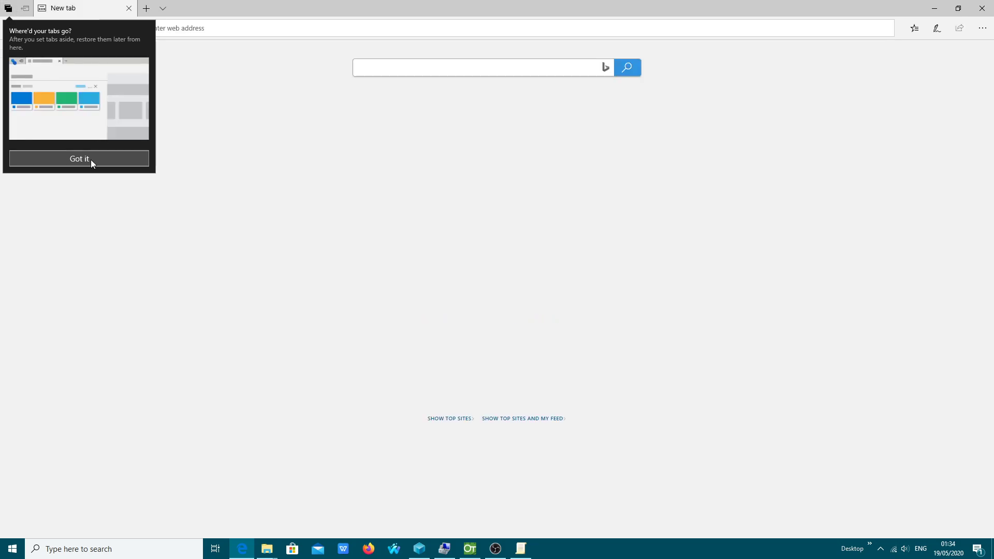
left_click(91, 160)
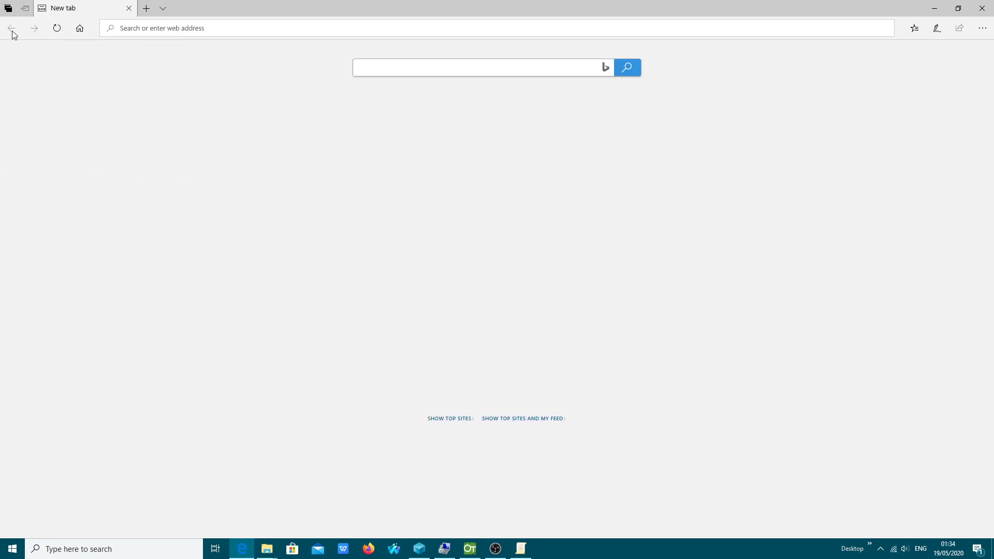